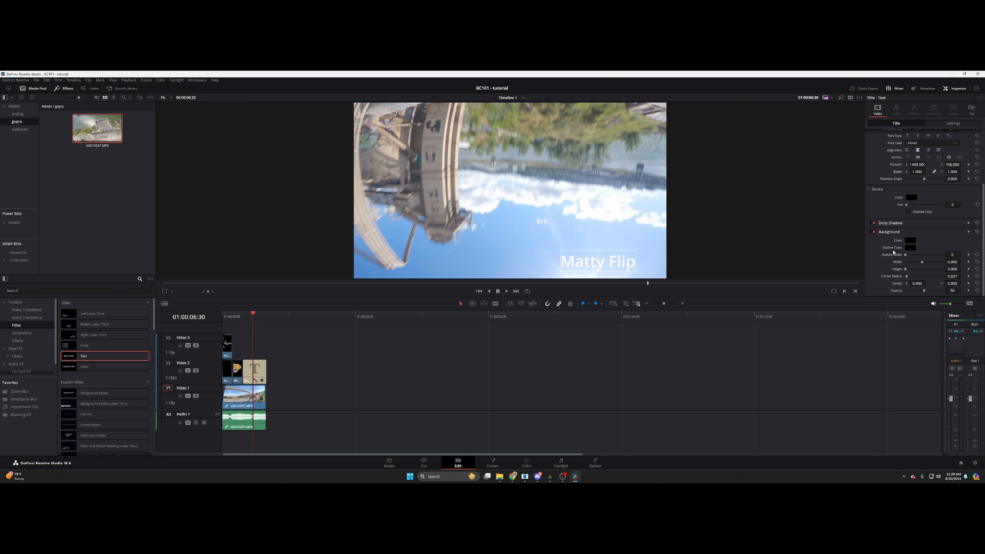
Extend the end of the GoPro clip and its audio to about 11:11, past the Matty Flip title, and play back the timeline
scroll(903, 263, "up", 5)
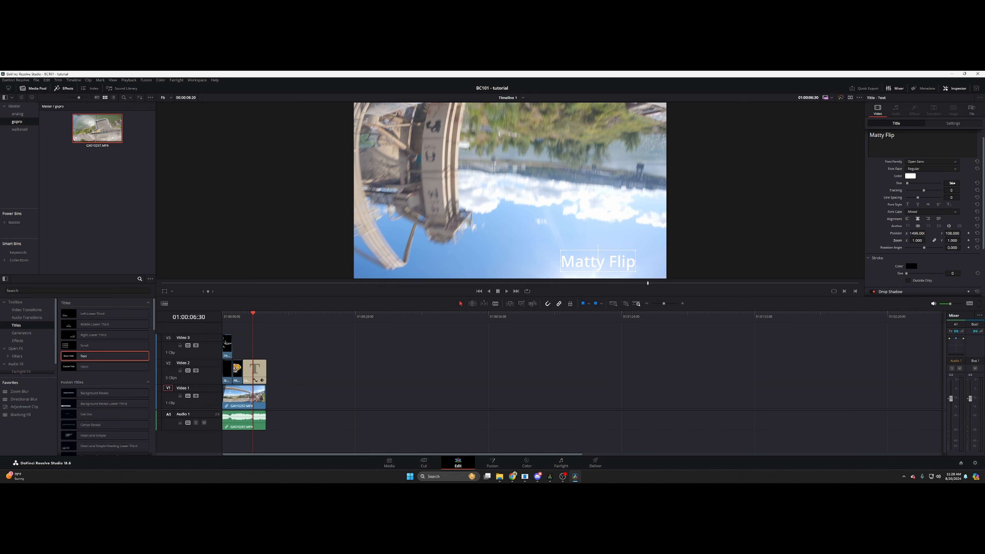
mouse_move(953, 183)
left_mouse_down()
mouse_move(981, 183)
mouse_move(953, 183)
left_mouse_up()
left_click_drag(267, 360, 274, 389)
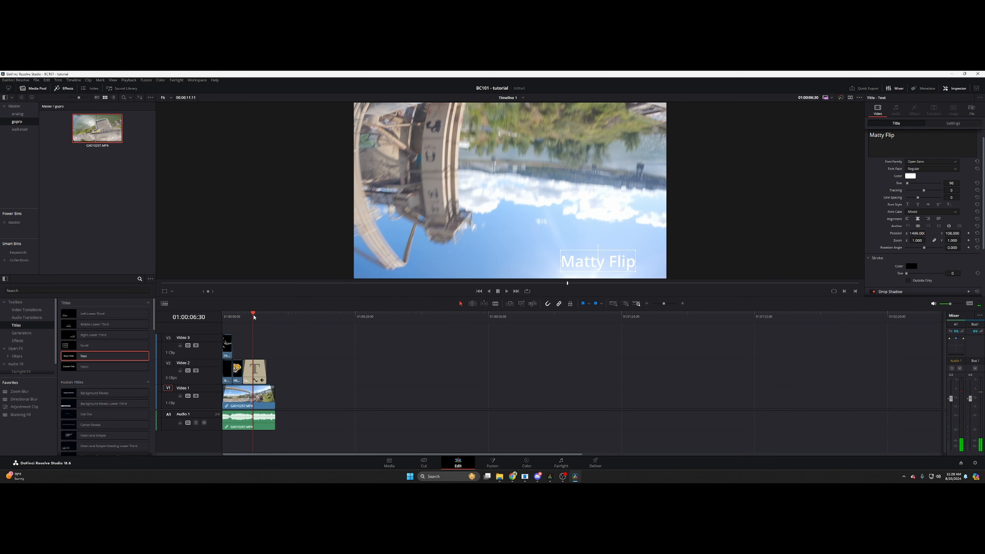
left_click_drag(253, 317, 216, 322)
key("space")
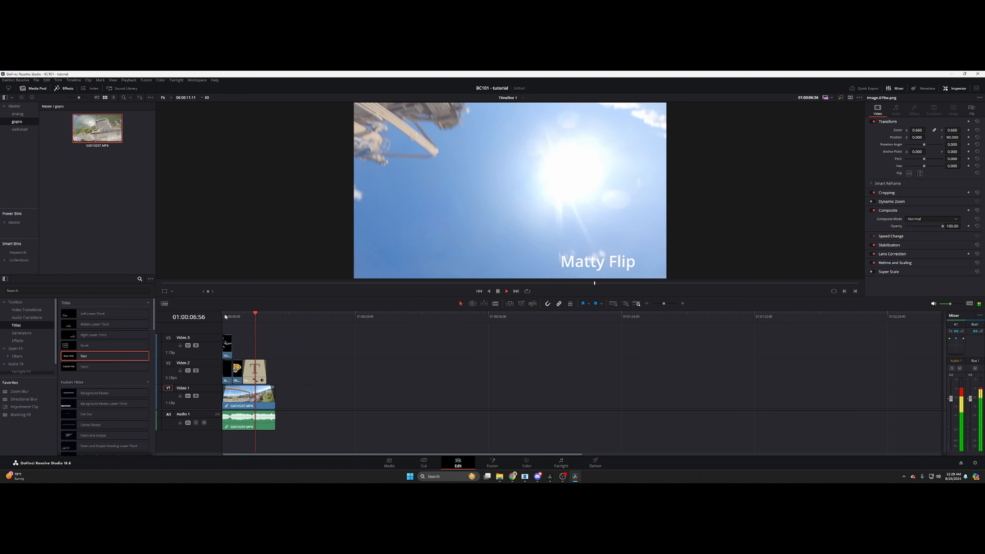
Move the Matty Flip title up to about X 1485, Y 245, enable its drop shadow, and play back the result
left_click(586, 256)
left_click_drag(595, 259, 593, 239)
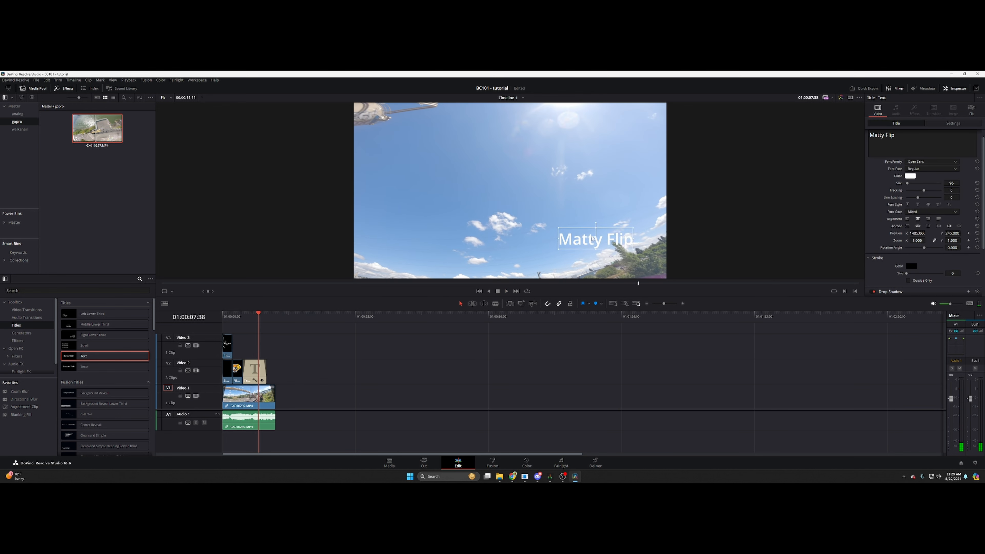
scroll(936, 260, "down", 3)
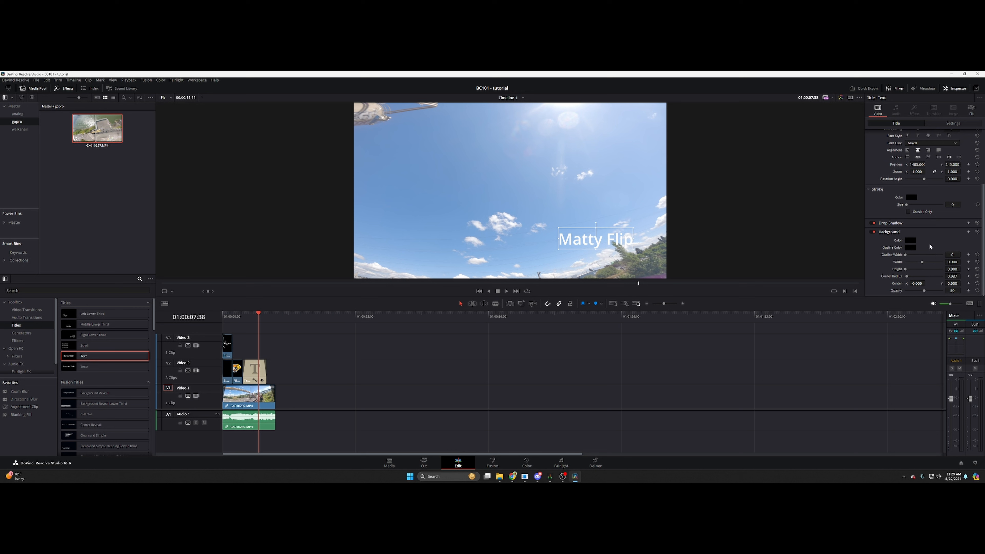
left_click(890, 223)
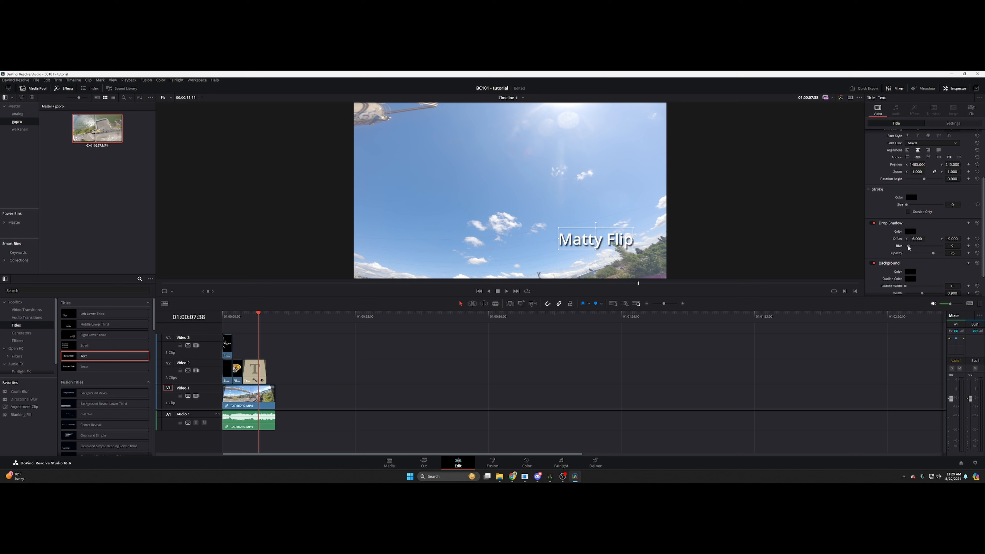
left_click(234, 319)
key("space")
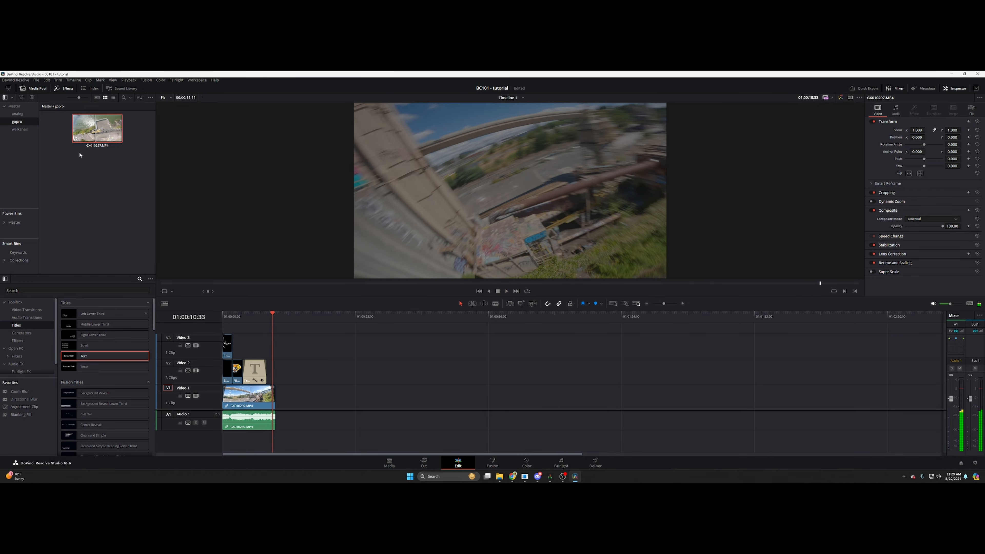
Mark AvatarG0002.mp4 from the walksnail bin between 00:01:55:54 and 00:02:03:07 and place that range on Video 1 after the GoPro clip
left_click(20, 129)
left_click_drag(97, 128, 283, 190)
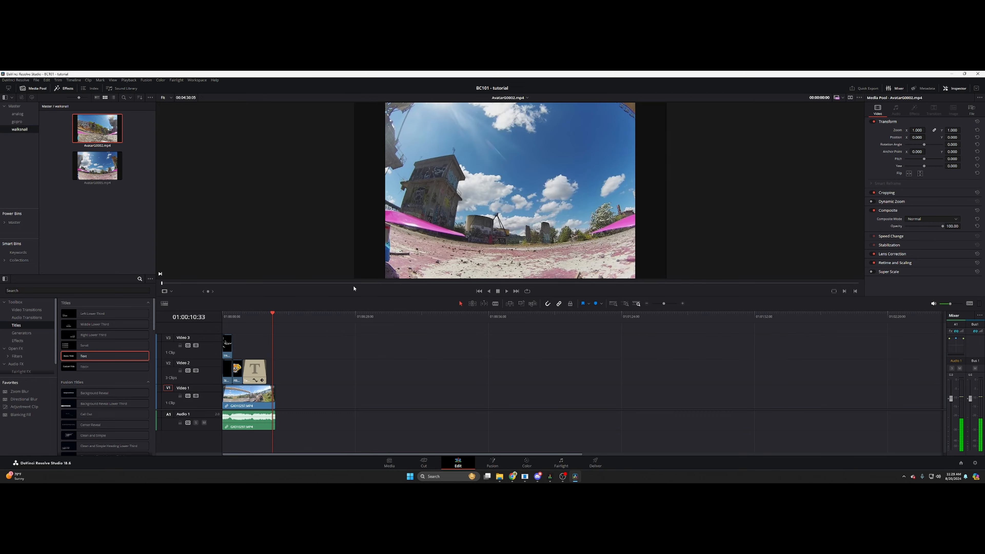
left_click_drag(357, 283, 461, 309)
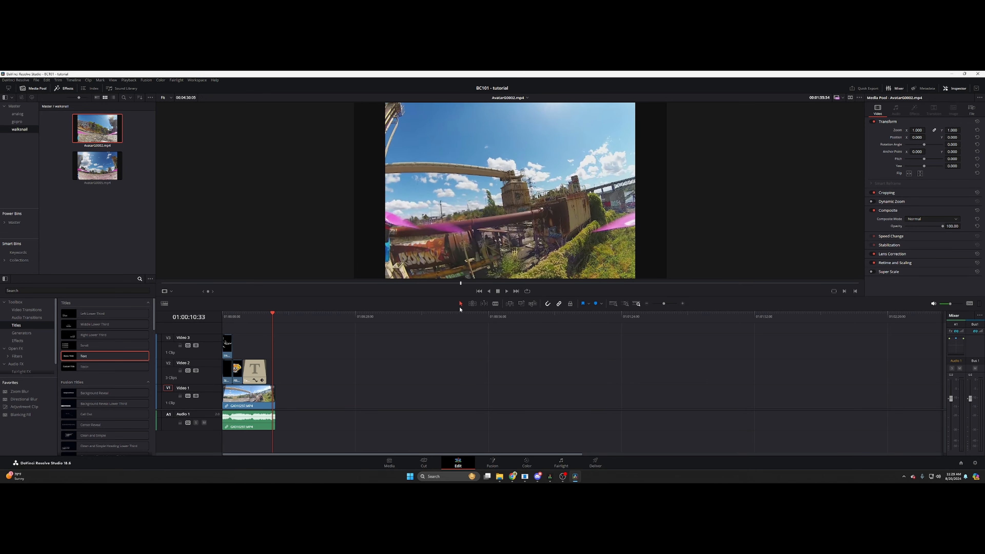
key("i")
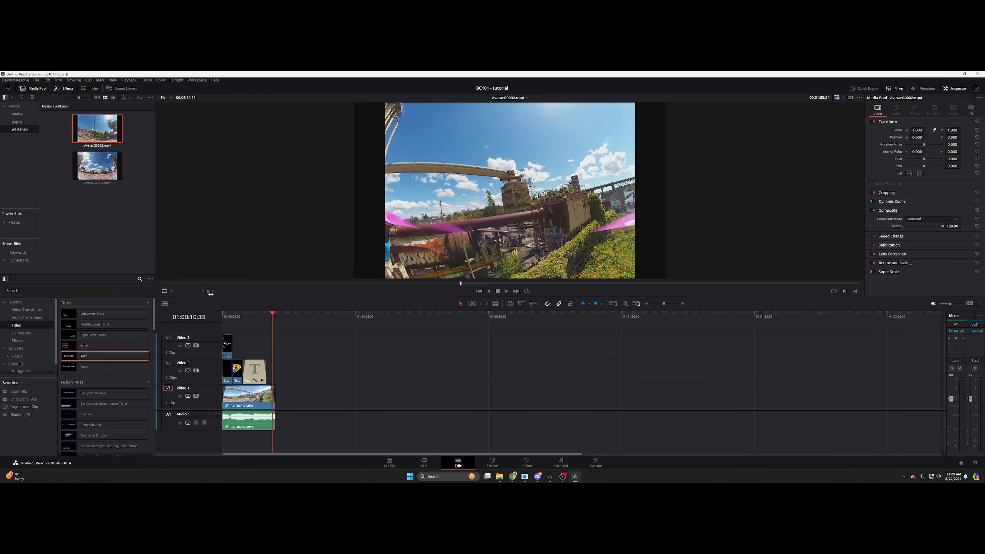
left_click_drag(211, 294, 299, 295)
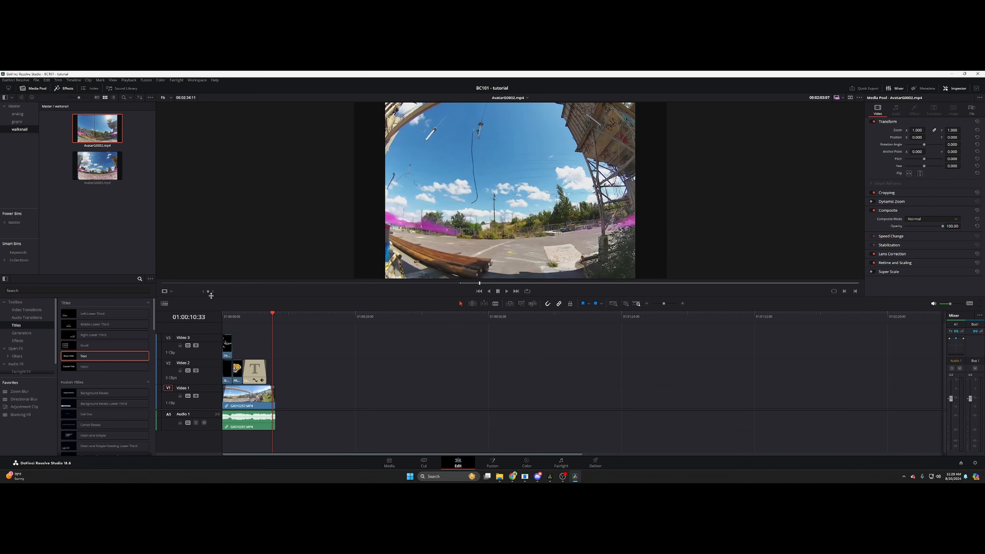
key("o")
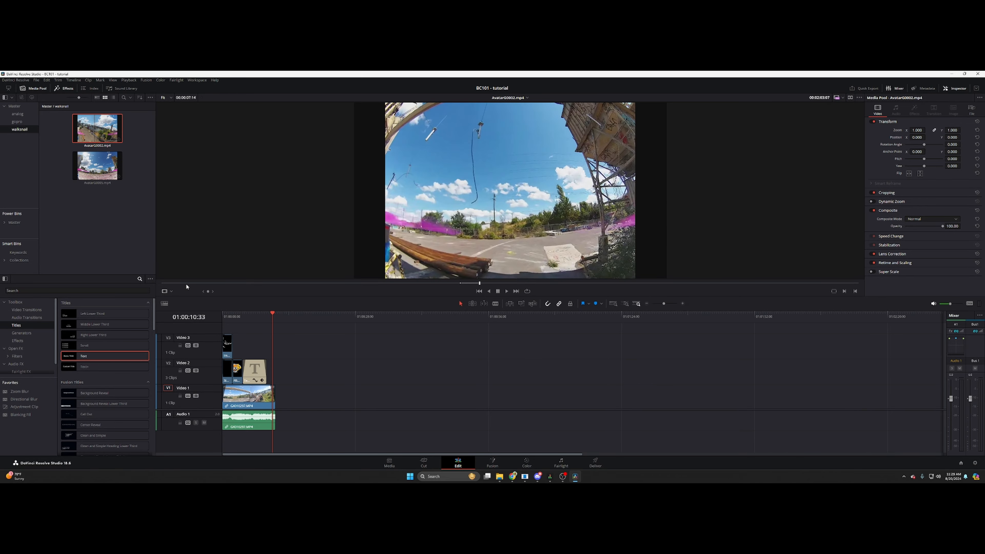
left_click_drag(466, 256, 279, 384)
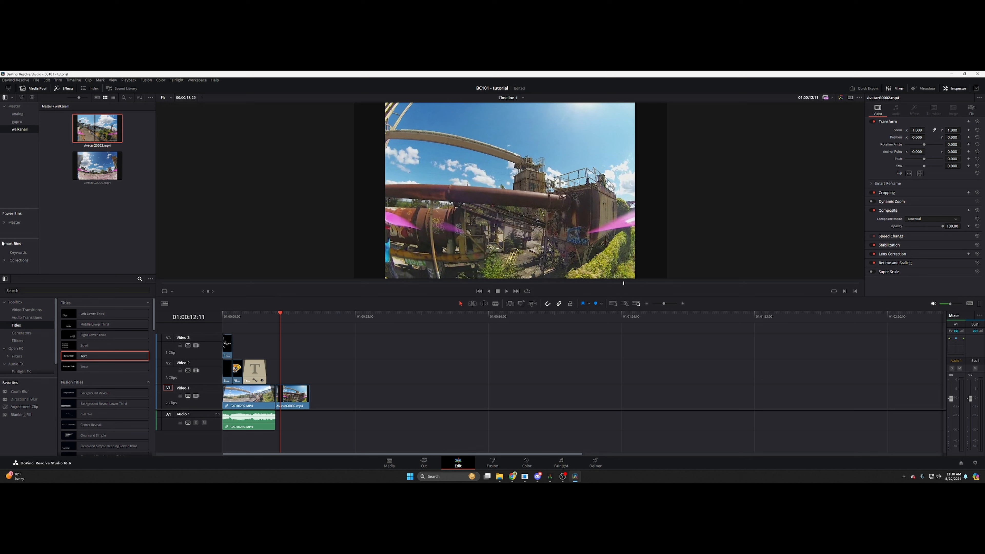
Place the saved walksnail blanking fill and crop effect from the power bin on Video 2 above the walksnail clip and preview it
left_click(14, 222)
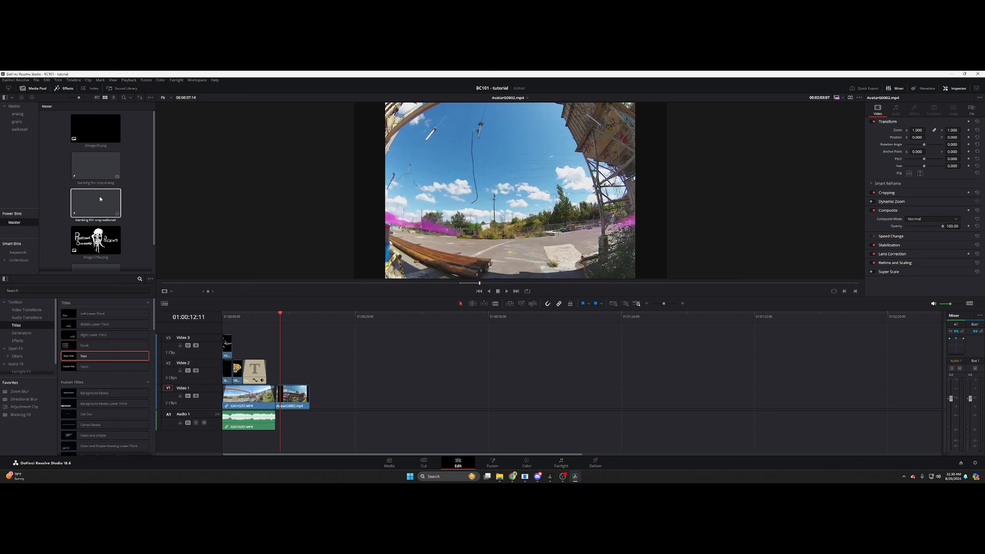
scroll(100, 214, "down", 1)
left_click_drag(97, 173, 309, 369)
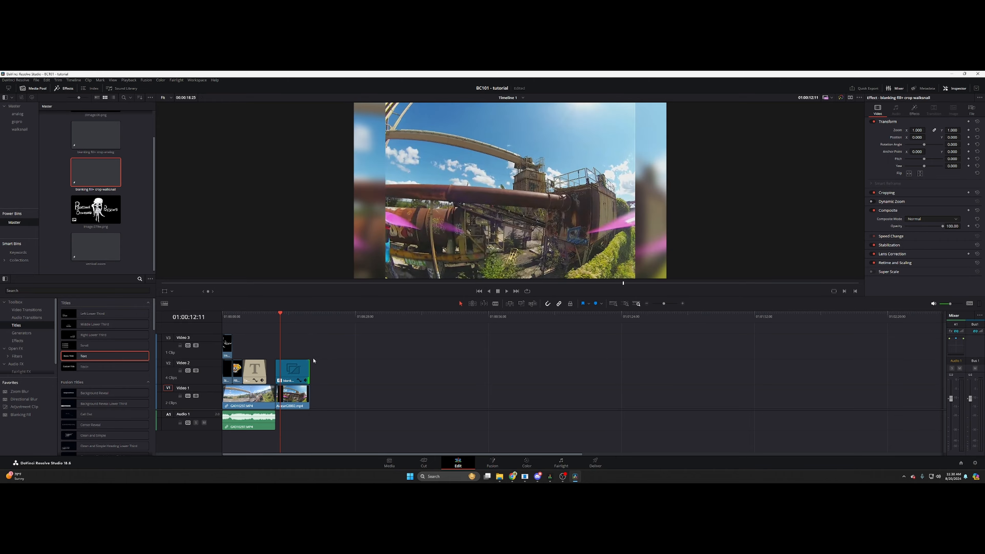
key("space")
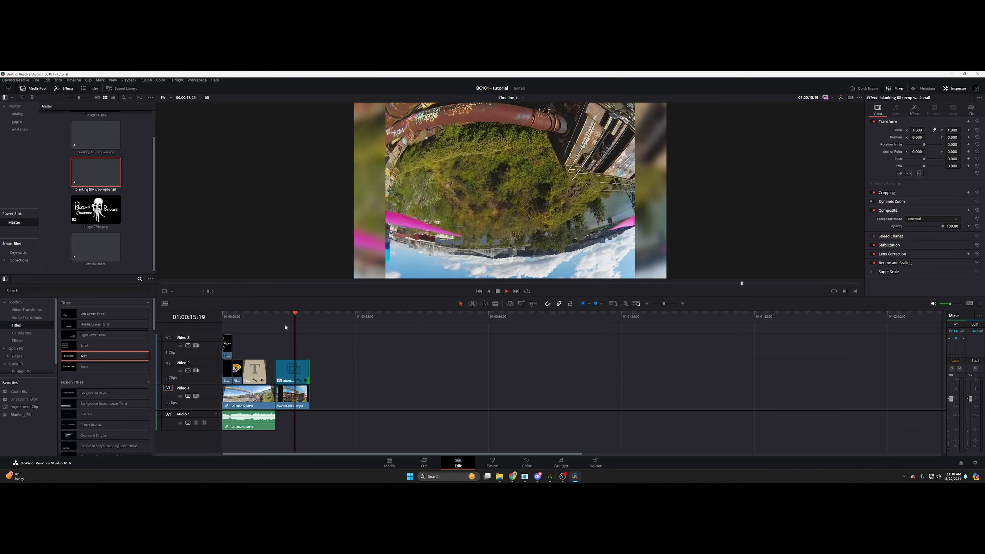
key("space")
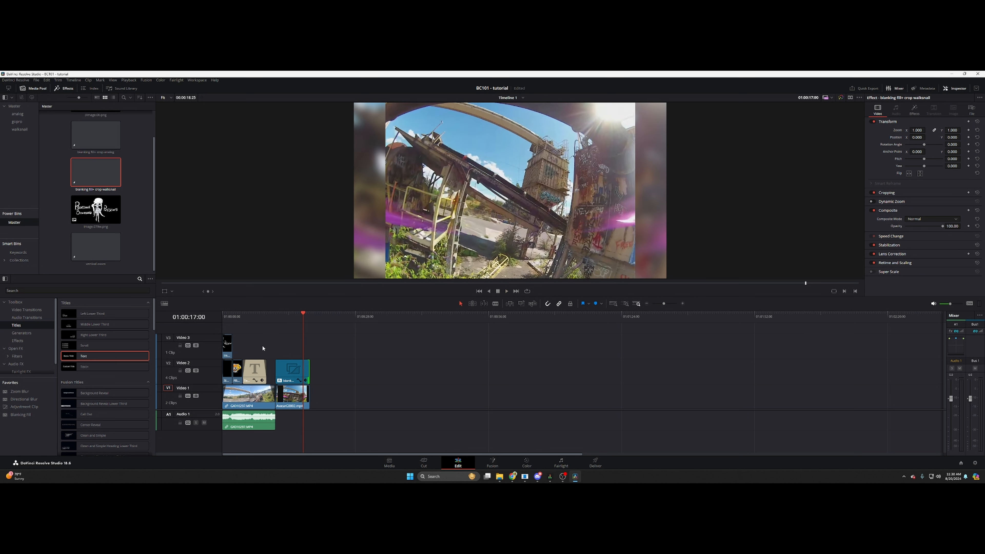
Copy the Matty Flip title to Video 3 above the walksnail clip, aligning its end with the end of that clip
left_click(257, 375)
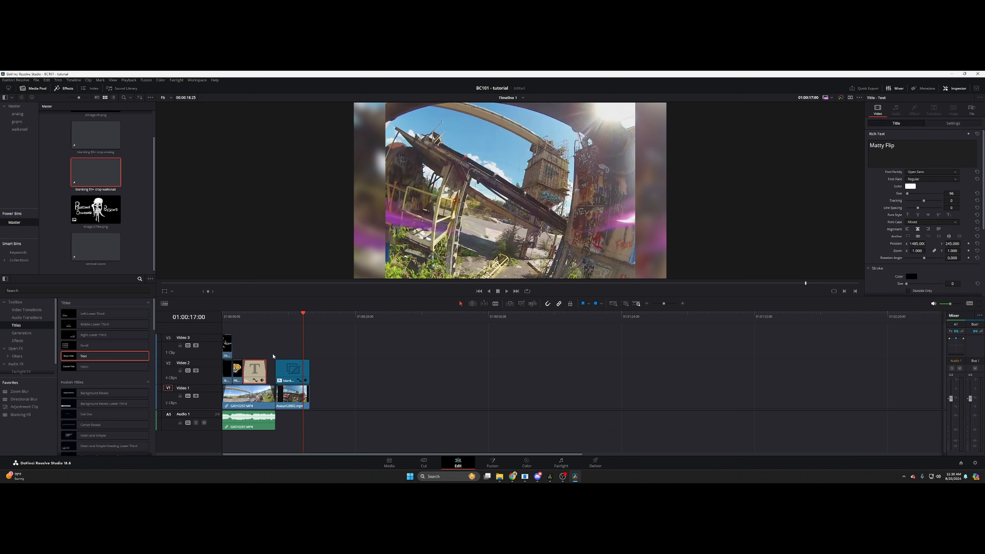
left_click(287, 315)
left_click(357, 316)
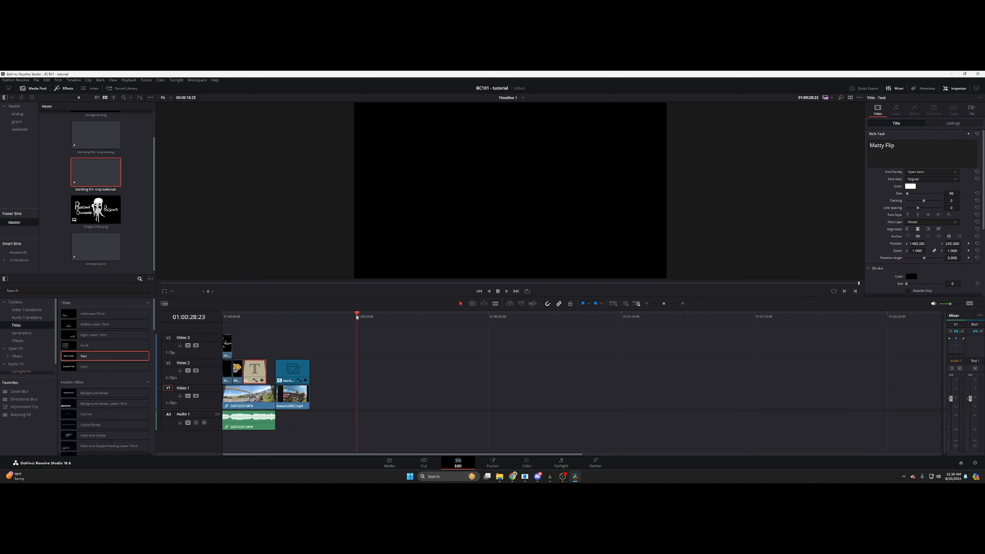
left_click_drag(251, 375, 288, 345)
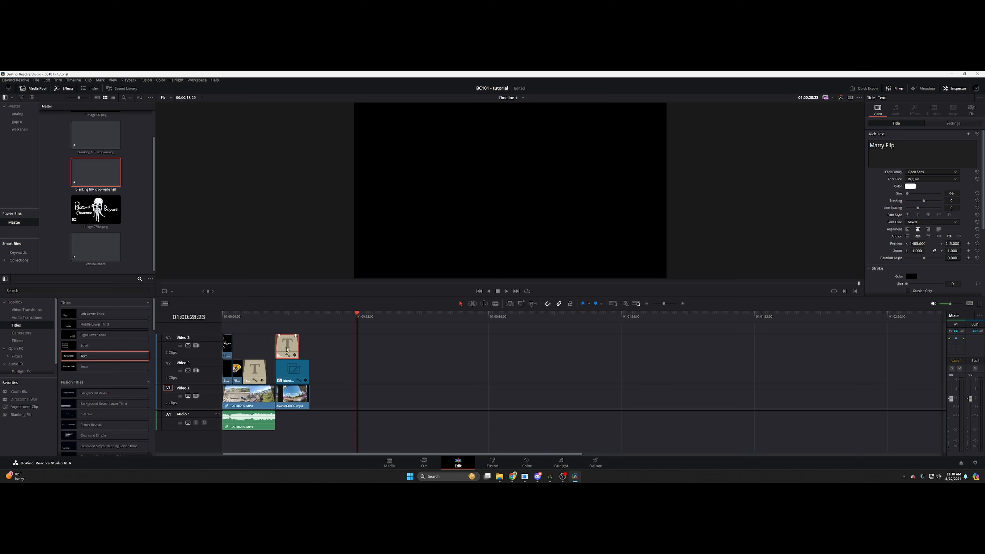
left_click(283, 316)
left_click_drag(287, 345, 297, 348)
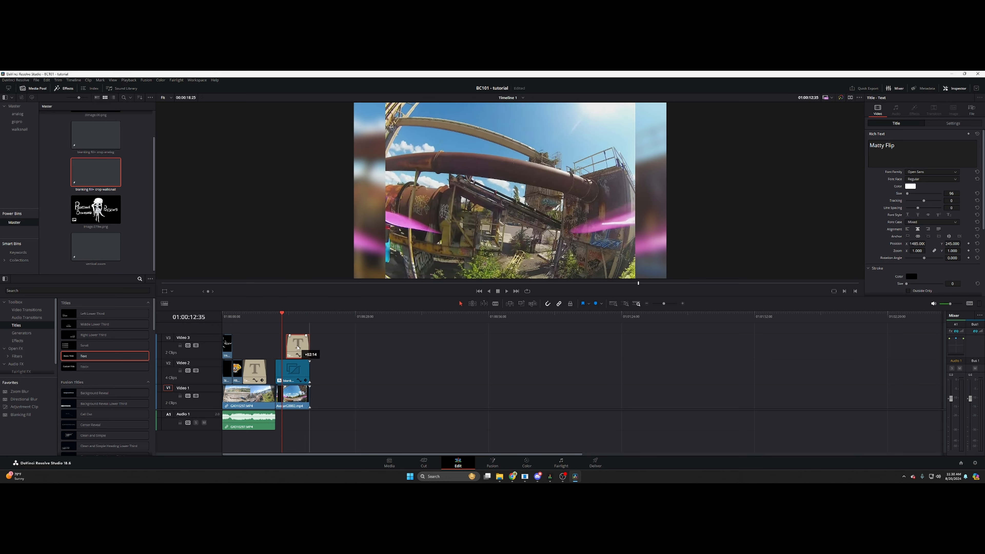
left_click(300, 319)
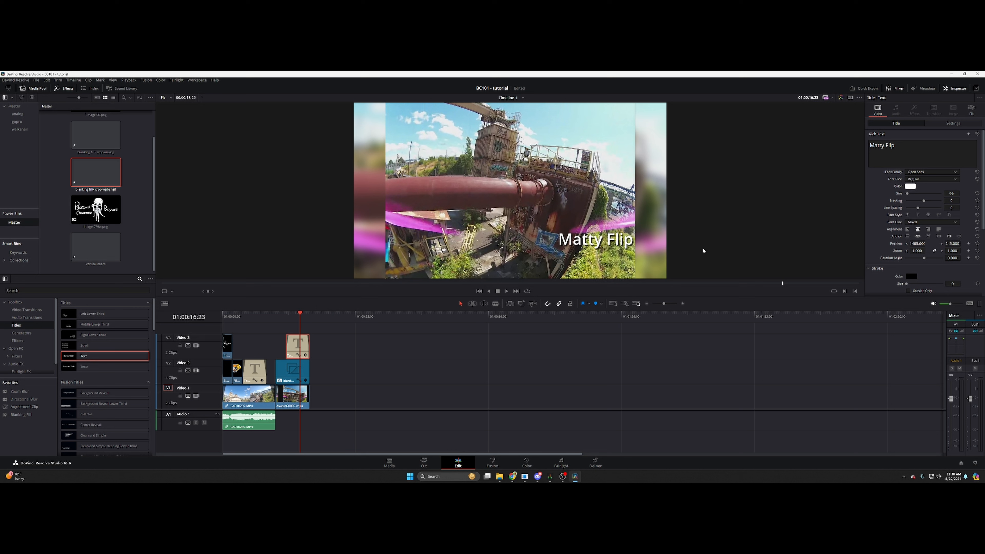
Replace the copied title's text with "Power loop" and play back the timeline
left_click(916, 152)
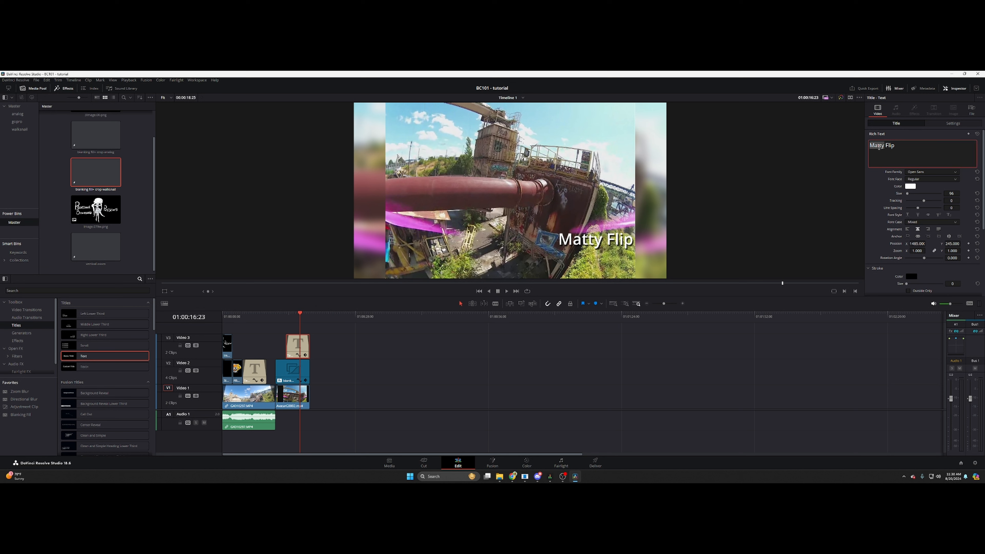
key("Delete")
key("Delete")
key("Delete")
key("Delete")
key("Delete")
key("Delete")
key("Delete")
key("Delete")
key("Delete")
key("Delete")
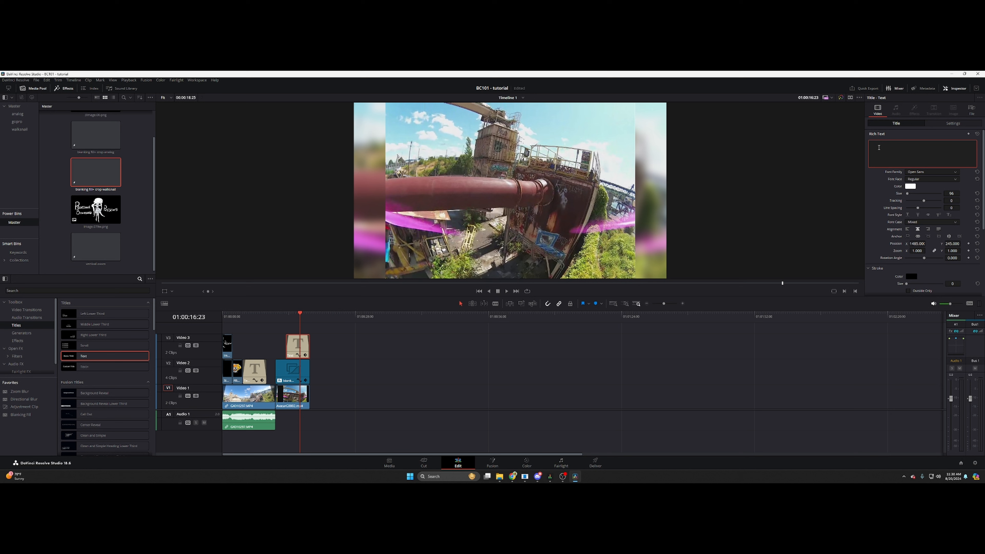
type("Power loop")
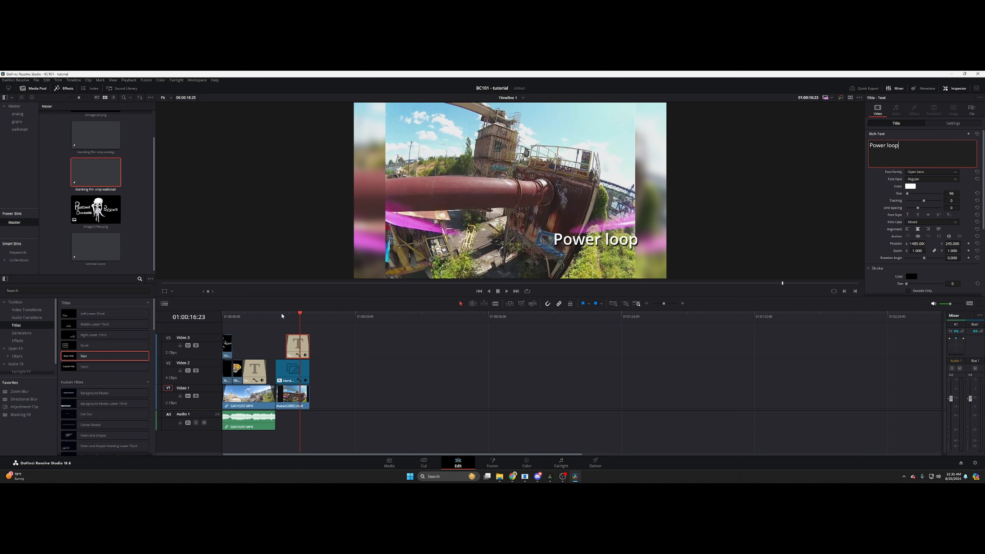
key("Home")
key("space")
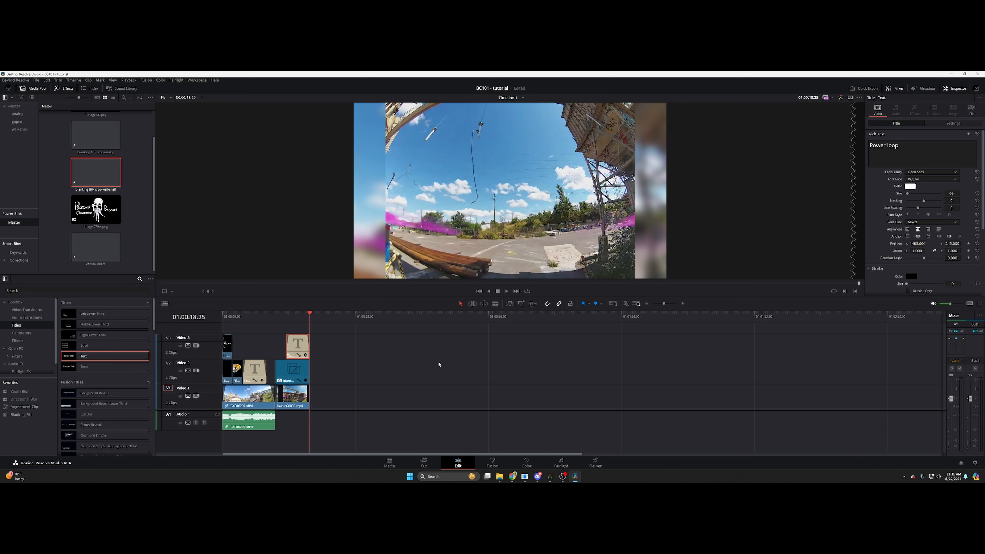
Load hdz_014.mp4 from the analog bin into the source viewer
key("q")
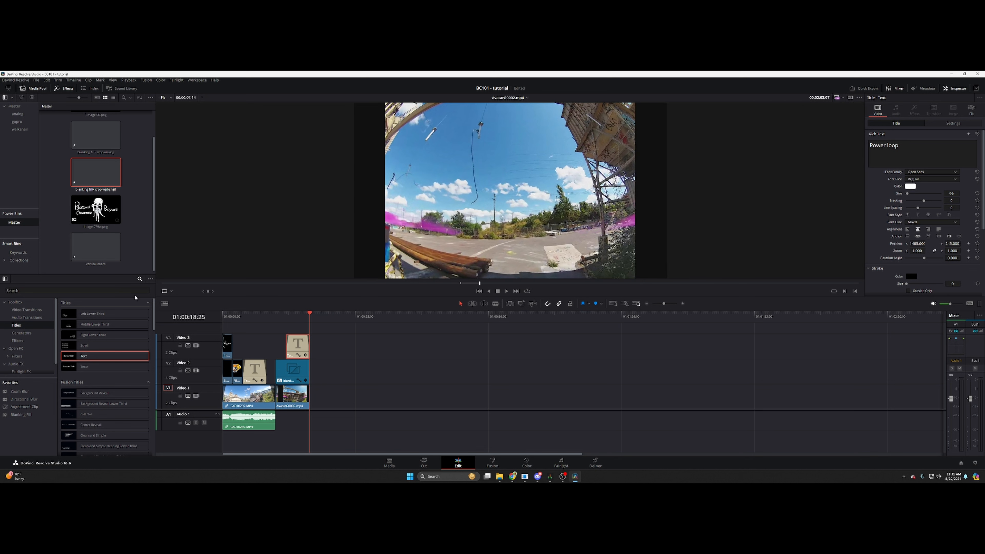
left_click(16, 122)
left_click(18, 114)
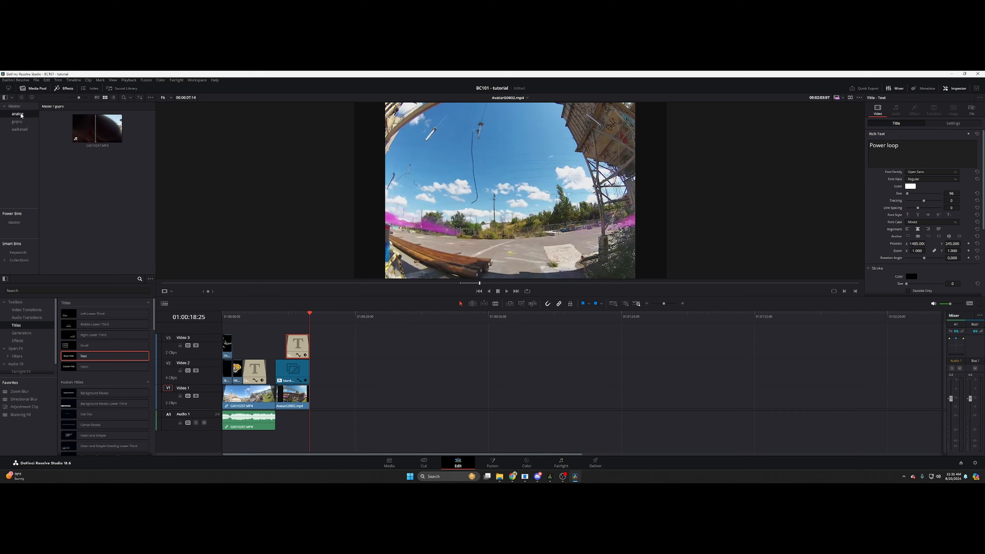
left_click(91, 137)
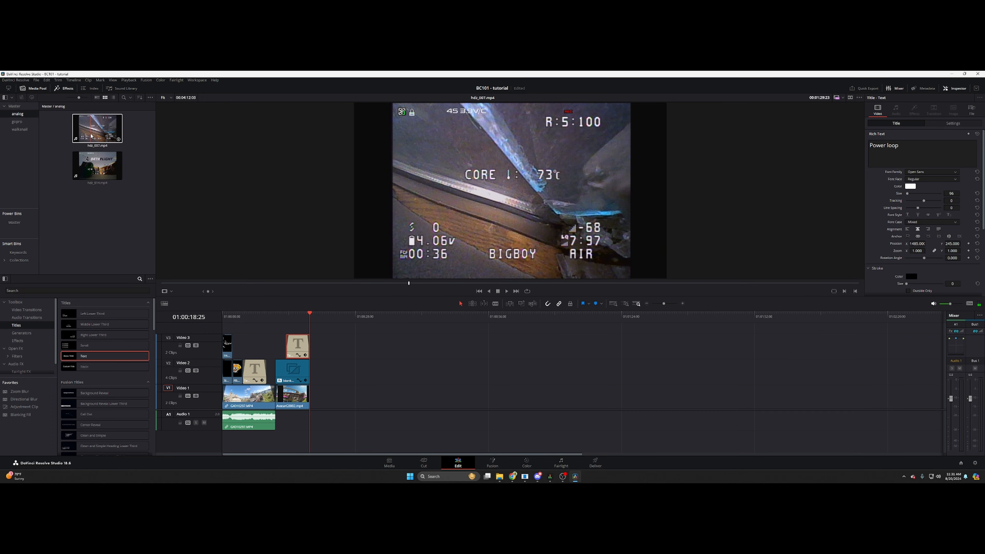
left_click(97, 165)
left_click_drag(105, 167, 427, 202)
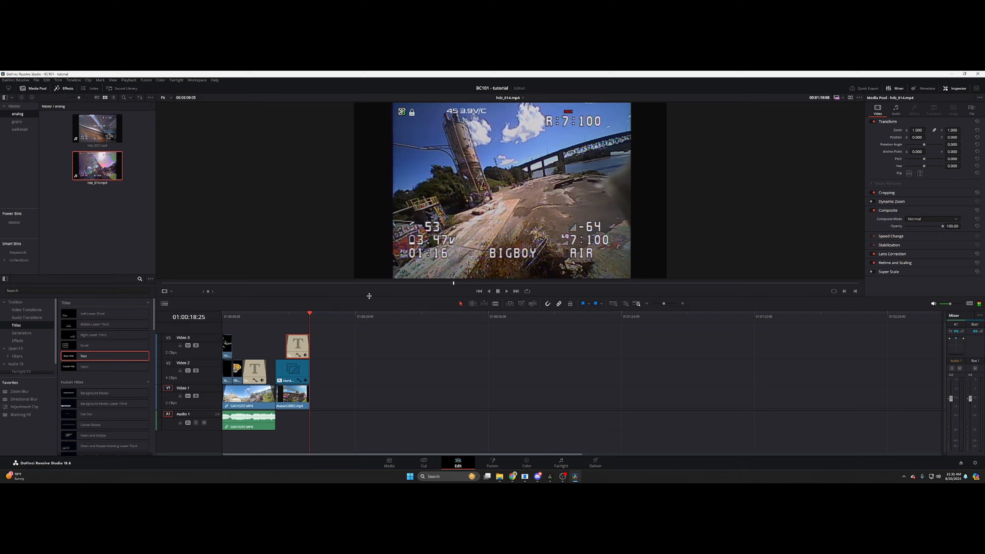
Mark the range of hdz_014.mp4 from 00:01:05:05 to 00:01:12:13
left_click_drag(530, 283, 663, 290)
left_click_drag(670, 293, 428, 297)
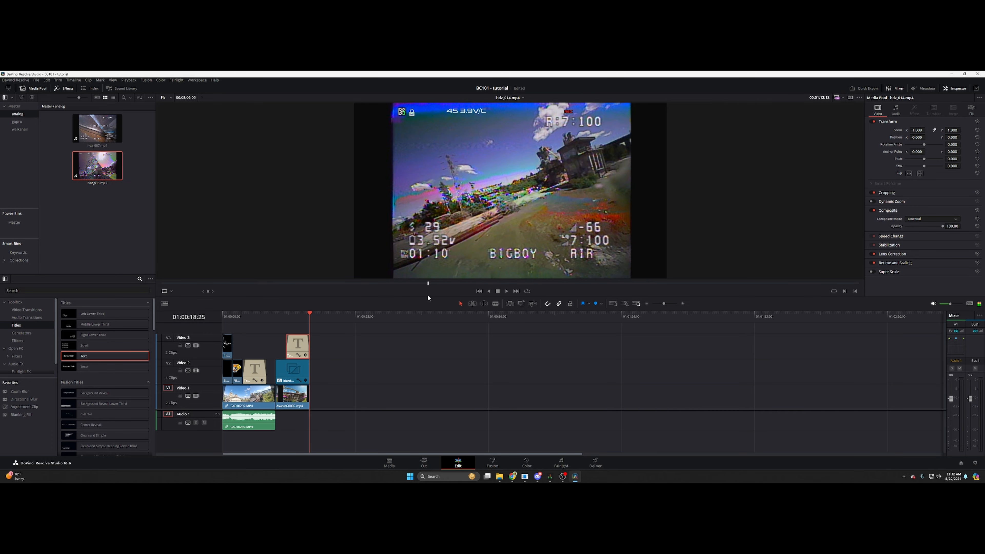
key("o")
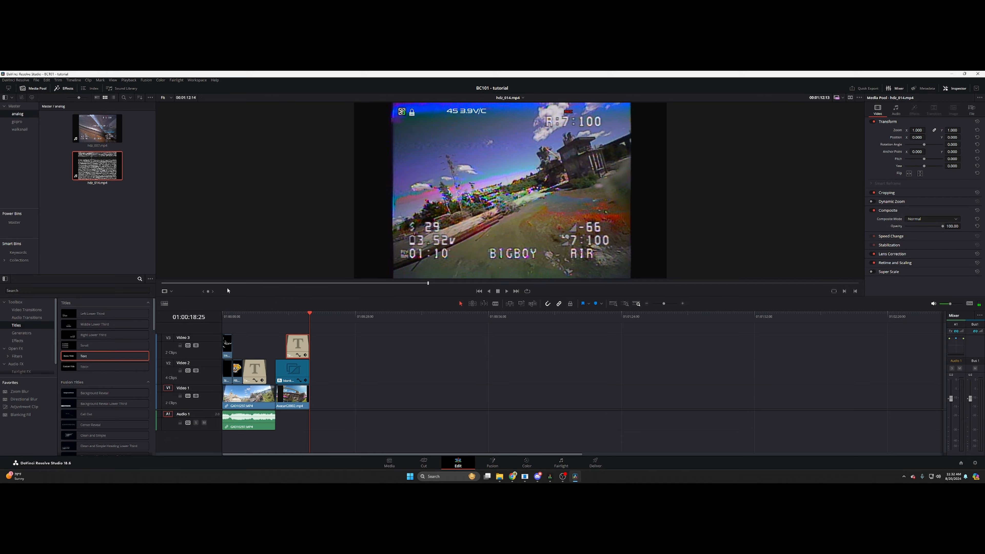
left_click_drag(210, 291, 155, 291)
key("i")
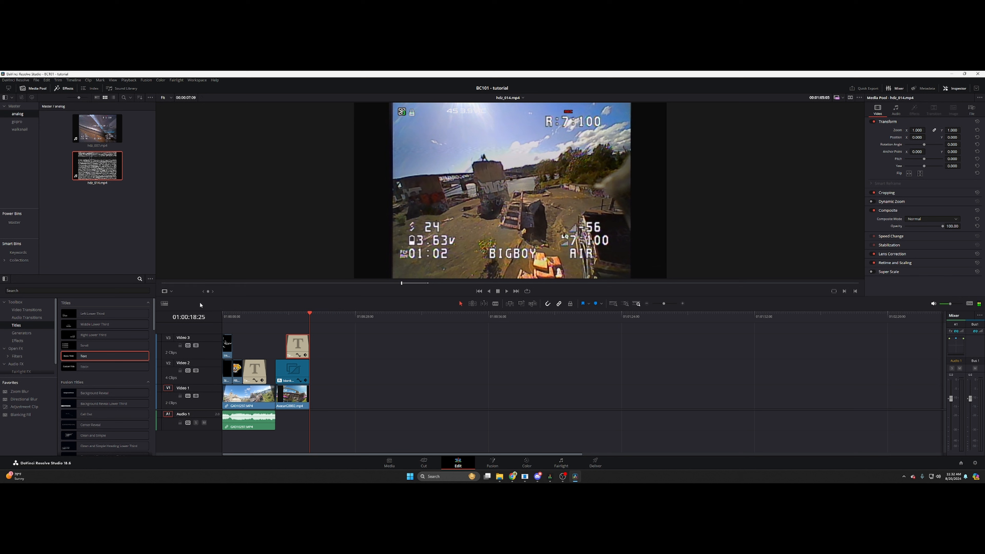
left_click_drag(461, 194, 339, 412)
left_click(356, 409)
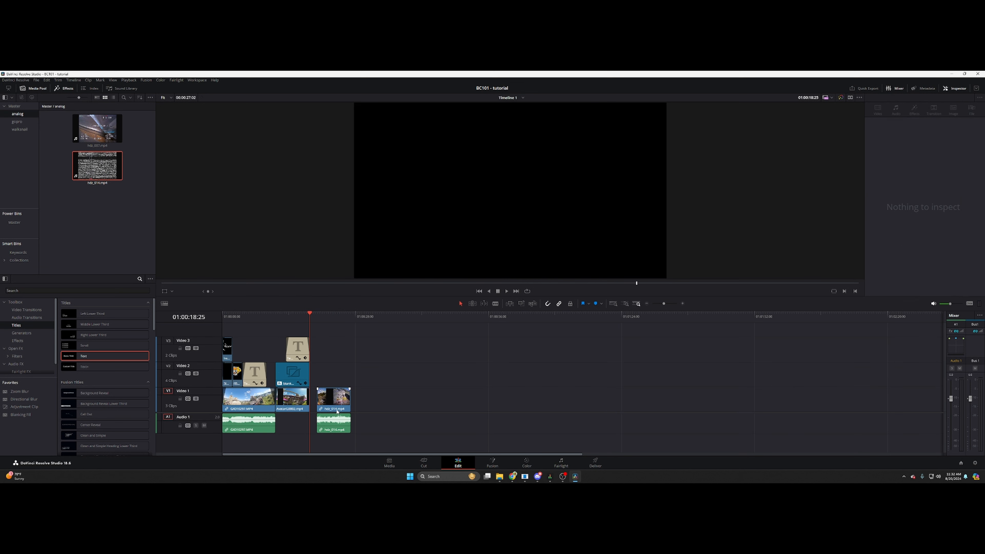
left_click(337, 411)
key("Delete")
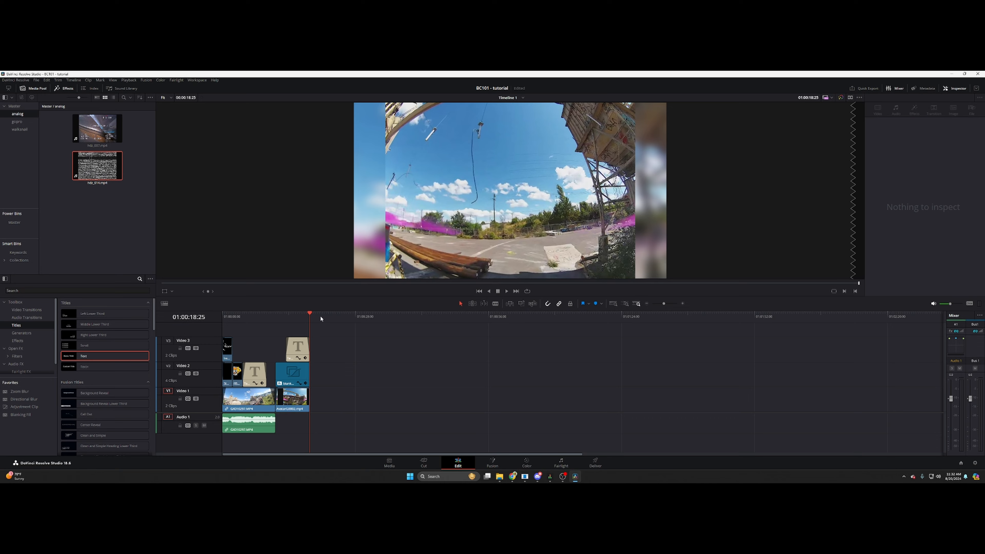
Move the marked start of hdz_014.mp4 to 00:00:38:26, append the clip to Video 1 after the walksnail clip, and play it back
double_click(97, 166)
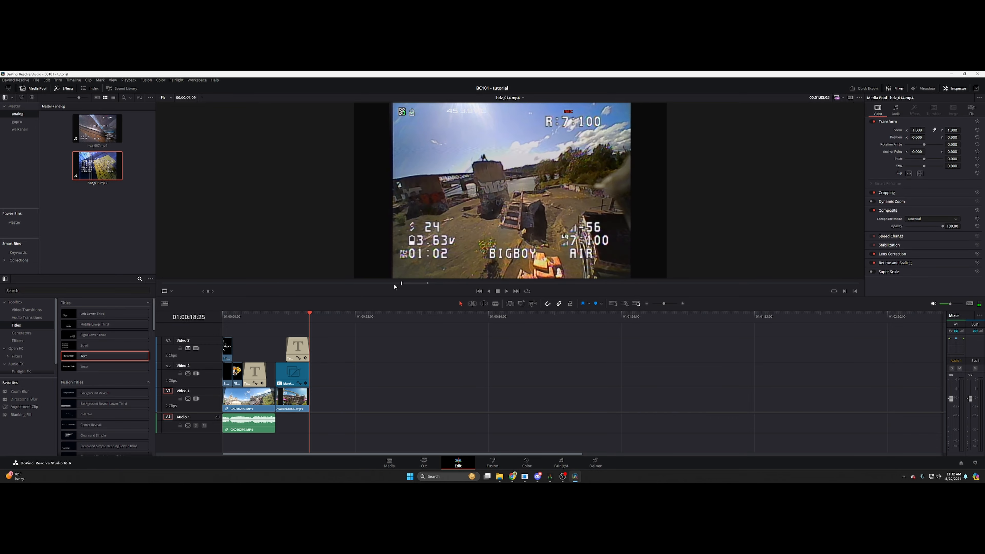
left_click_drag(394, 287, 304, 303)
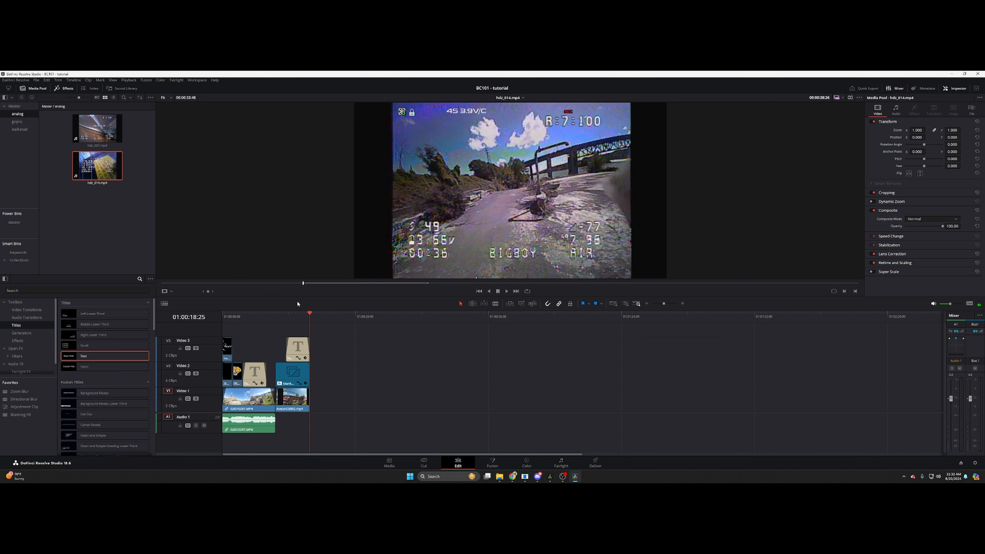
left_click_drag(429, 233, 368, 389)
key("space")
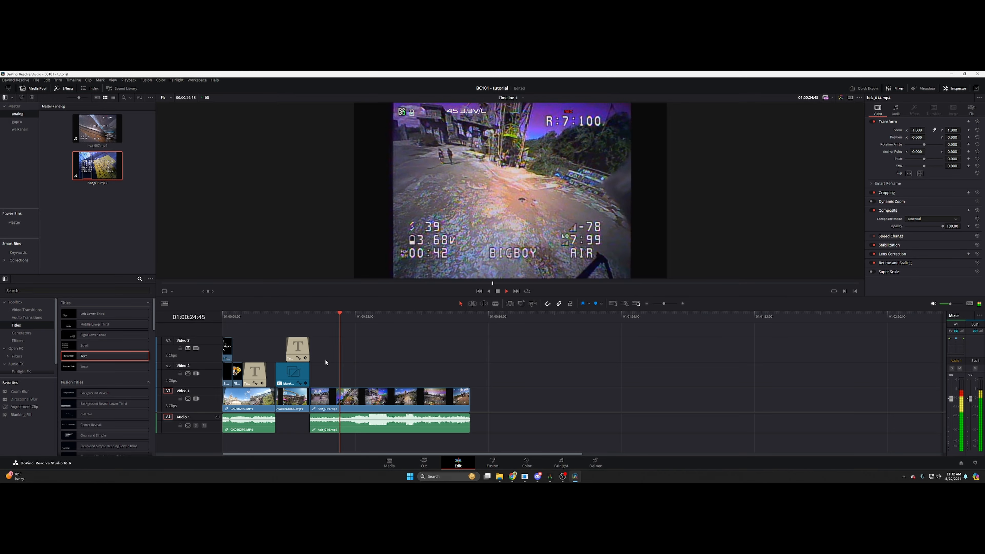
key("space")
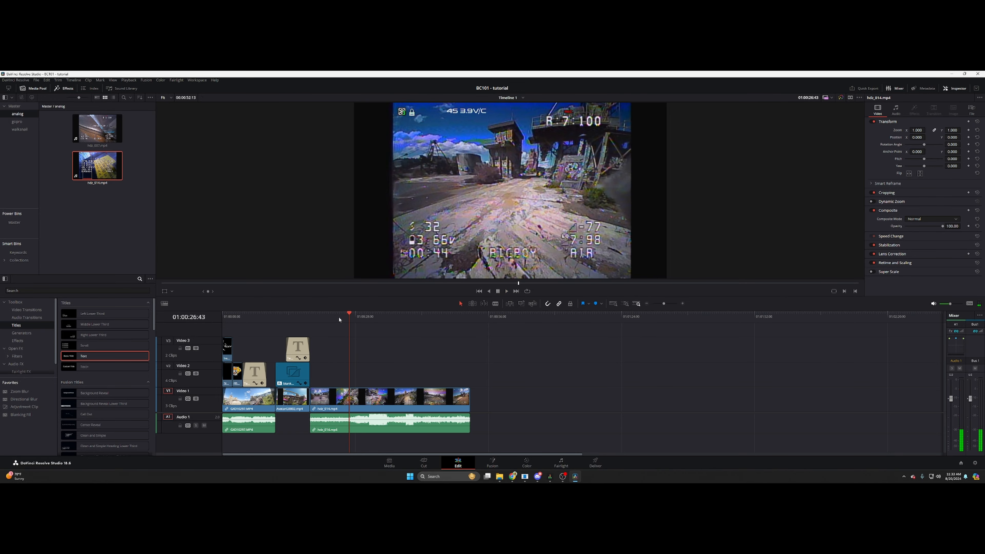
Copy the Power loop title to Video 2 above the beginning of the hdz_014.mp4 clip and replace its text with "trick 1"
left_click_drag(299, 351, 325, 377)
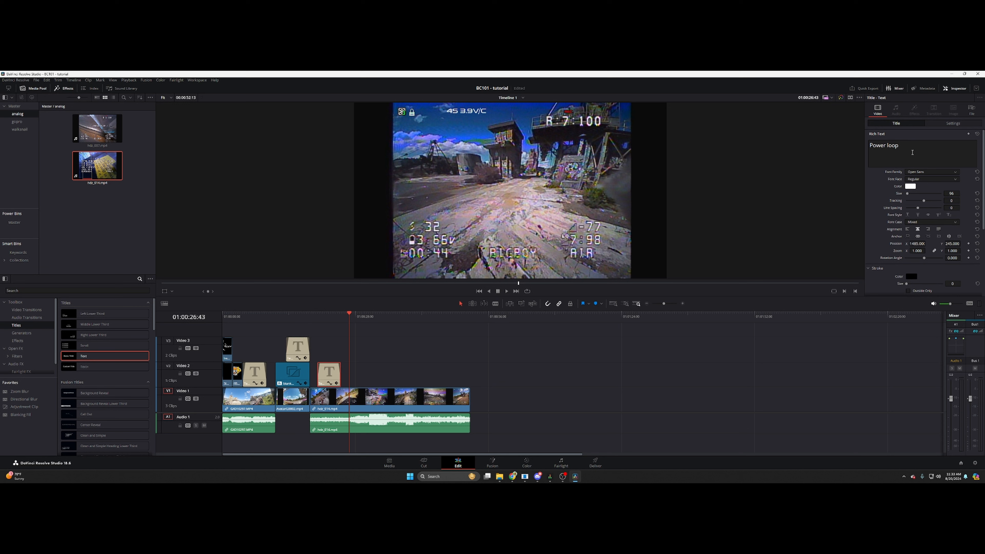
scroll(334, 407, "down", 3)
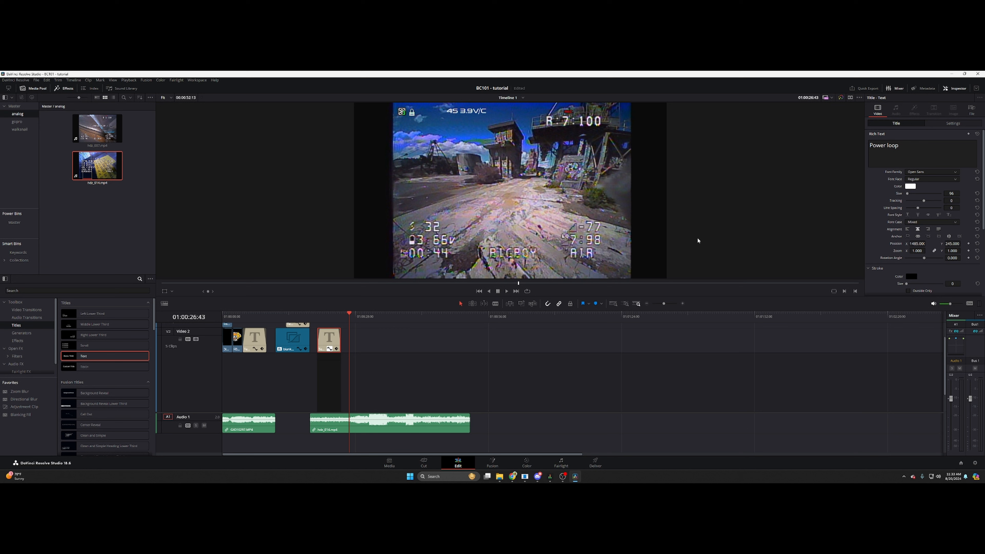
scroll(340, 354, "up", 3)
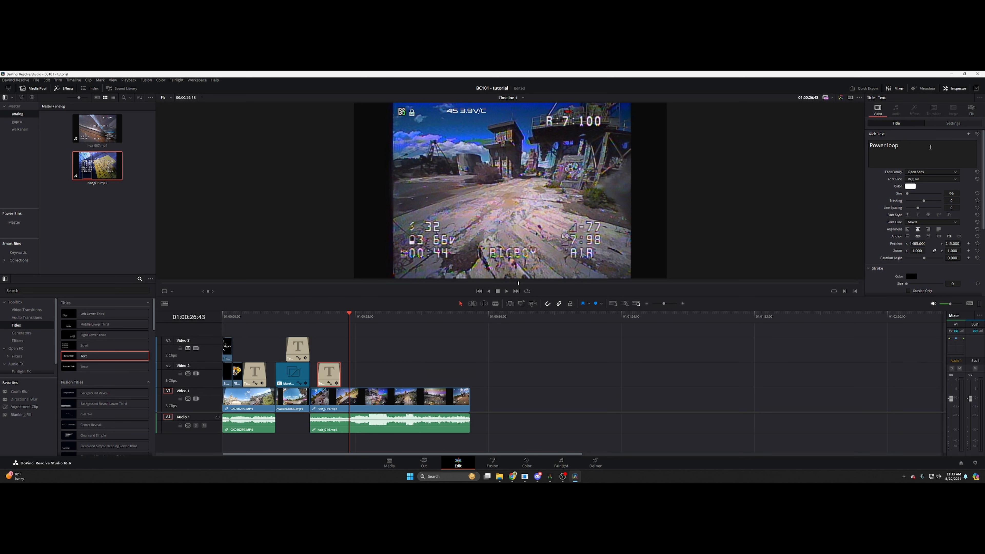
left_click(930, 147)
left_click(337, 380)
Copy the trick 1 title along Video 2 so it ends at 01:00:46:46 and replace its text with "trick 2"
left_click_drag(363, 321, 445, 322)
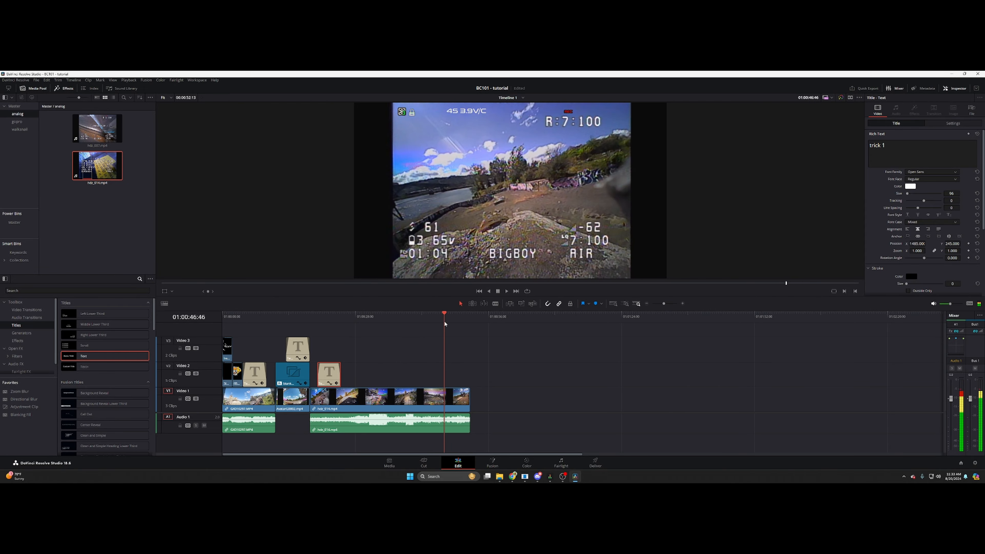
left_click_drag(335, 375, 438, 375)
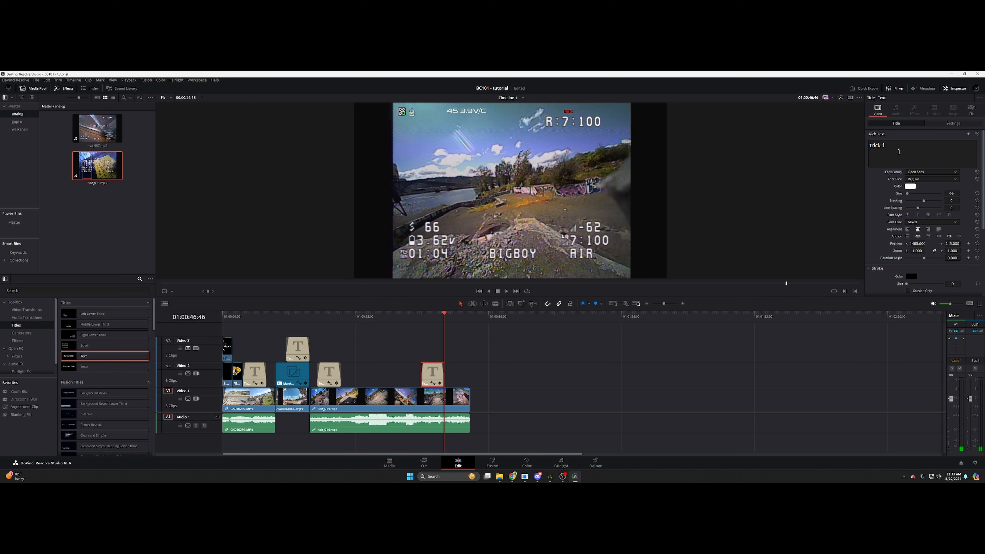
left_click(901, 149)
left_click(363, 391)
Split the hdz_014.mp4 clip at 01:00:25:33, just after the trick 1 title
left_click_drag(356, 317, 341, 326)
scroll(372, 392, "up", 5)
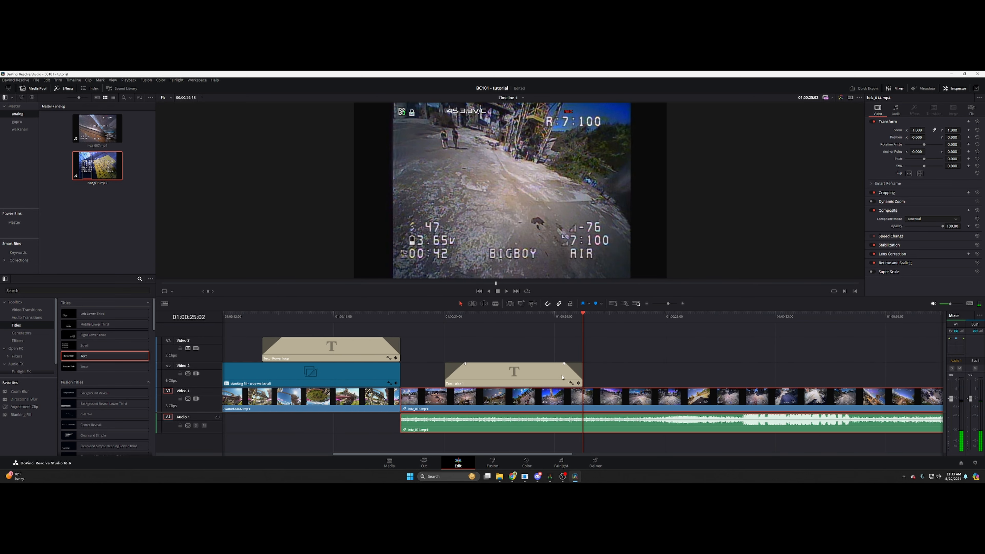
left_click_drag(583, 316, 596, 315)
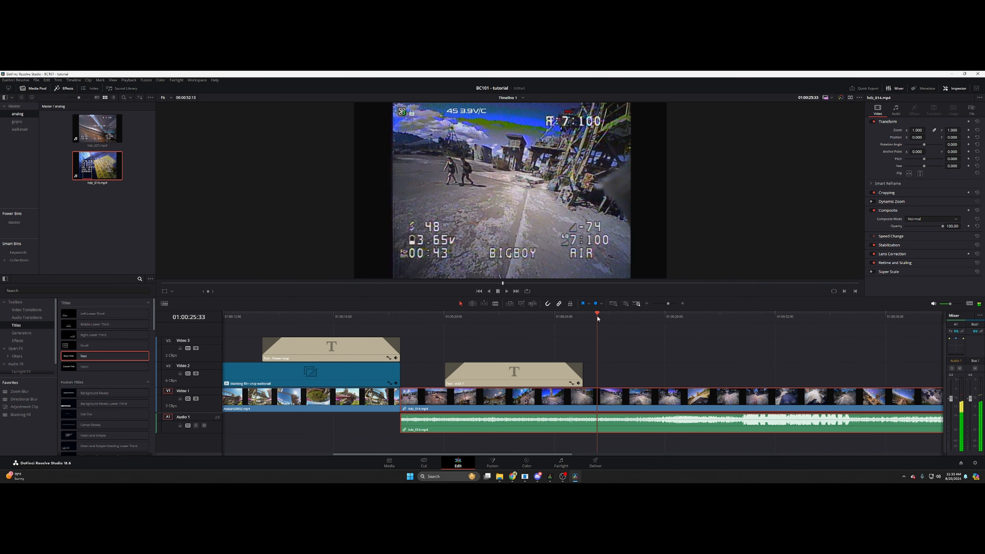
key("b")
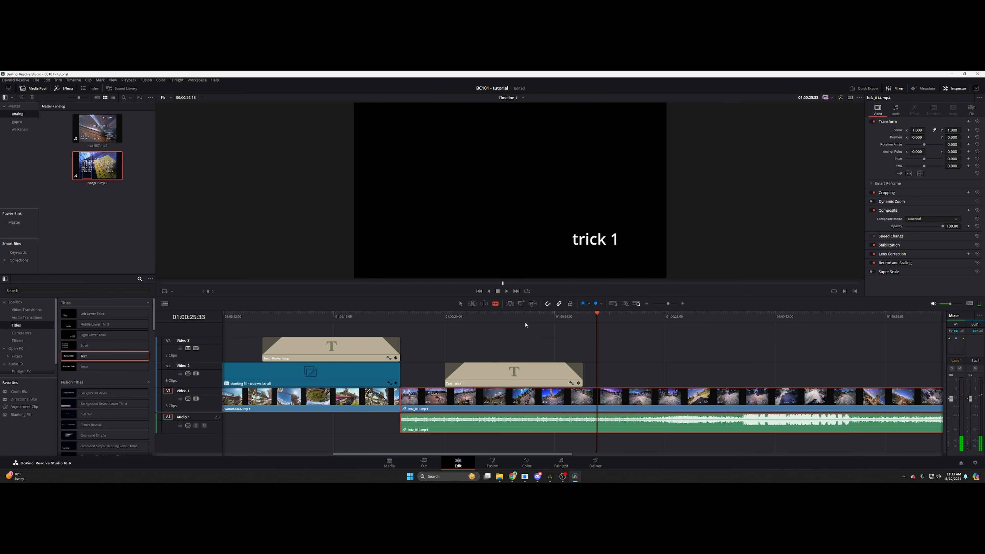
left_click(597, 398)
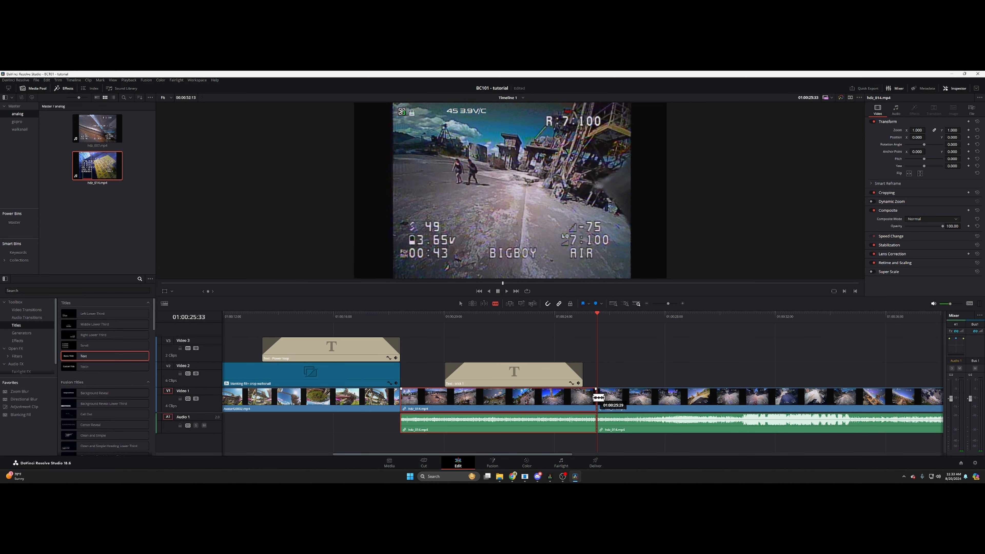
Split the remaining hdz_014.mp4 clip at 01:00:41:11, shortly before the trick 2 title
left_click_drag(601, 317, 745, 332)
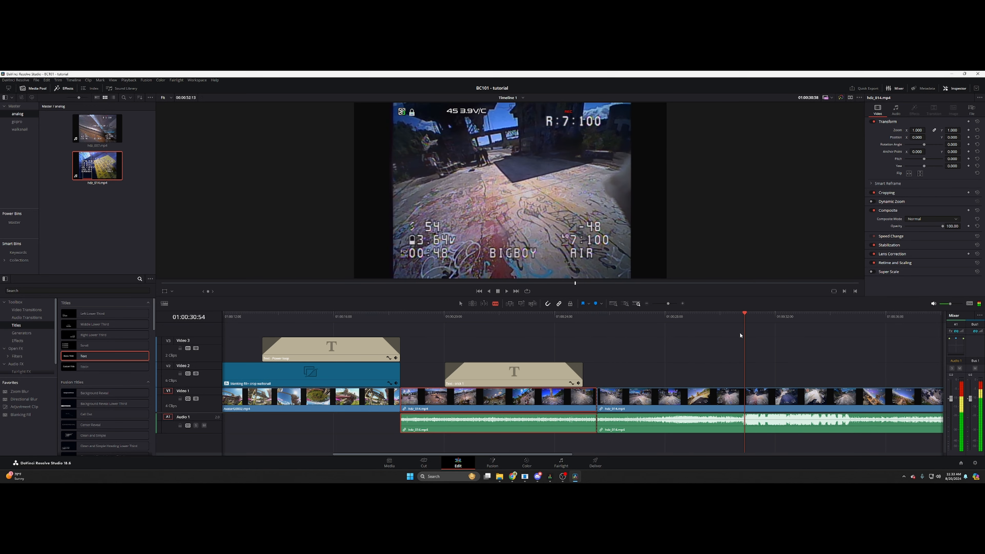
scroll(739, 344, "down", 4)
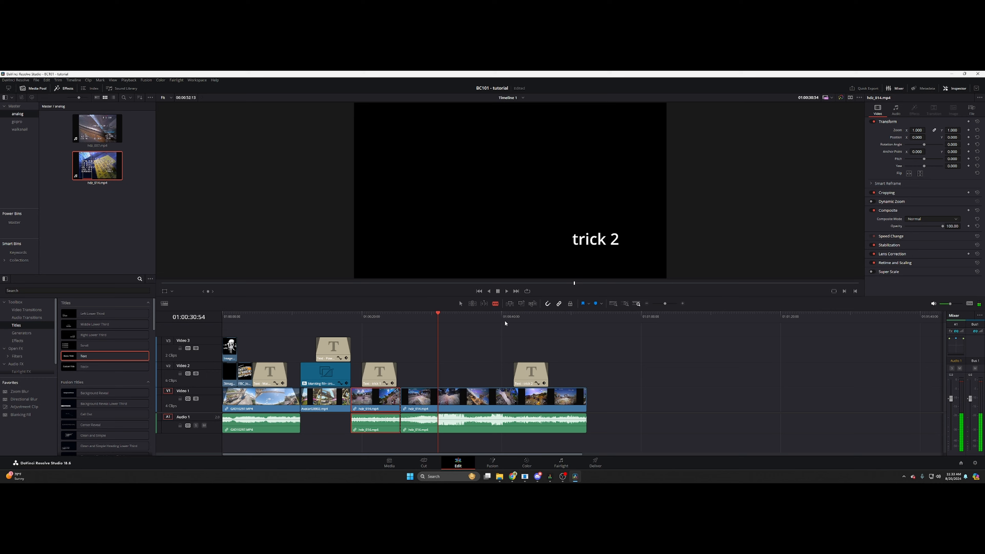
left_click_drag(505, 324, 509, 323)
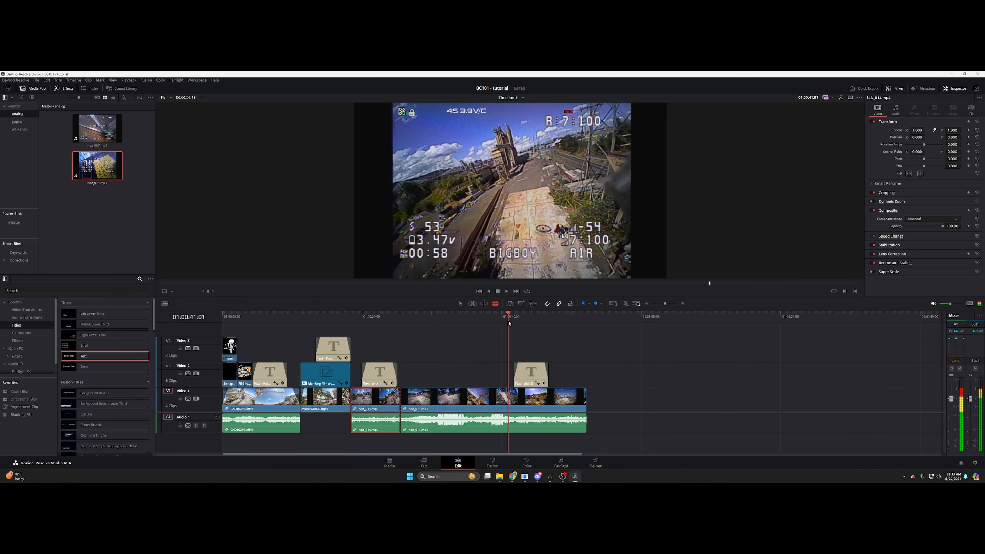
key("space")
key("space")
left_click_drag(507, 315, 510, 315)
key("ctrl+b")
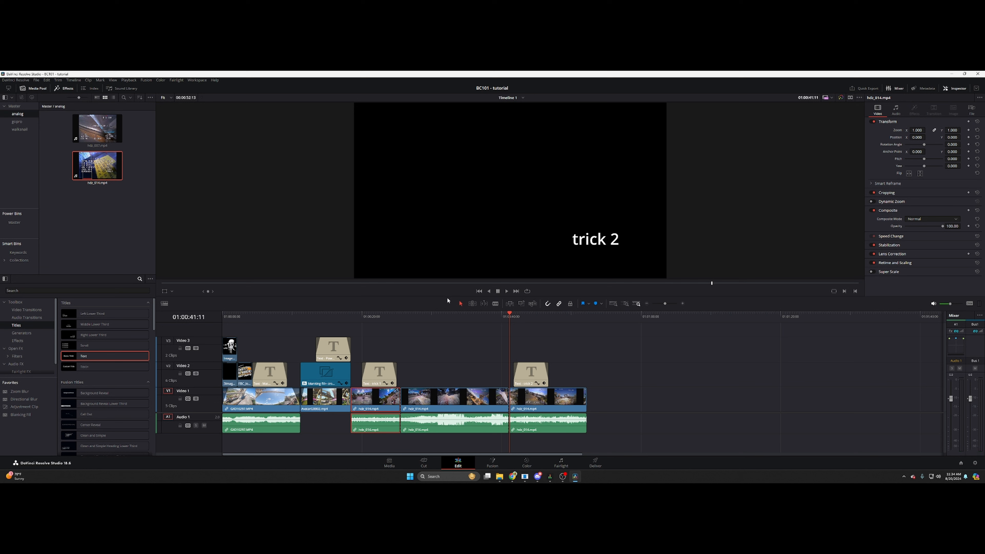
Change the speed of the middle hdz_014.mp4 segment to 800% with the timeline rippled
left_click(473, 409)
right_click(471, 404)
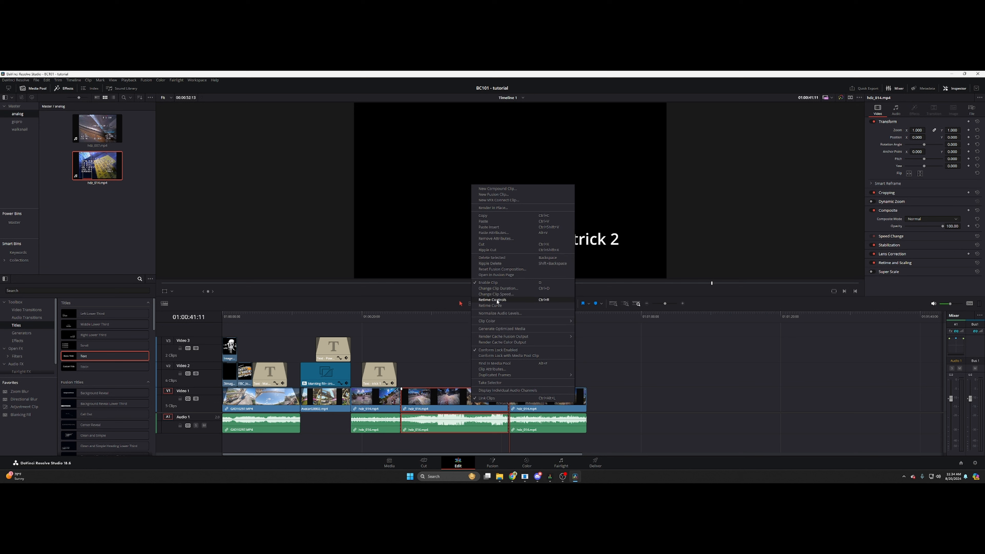
left_click(505, 294)
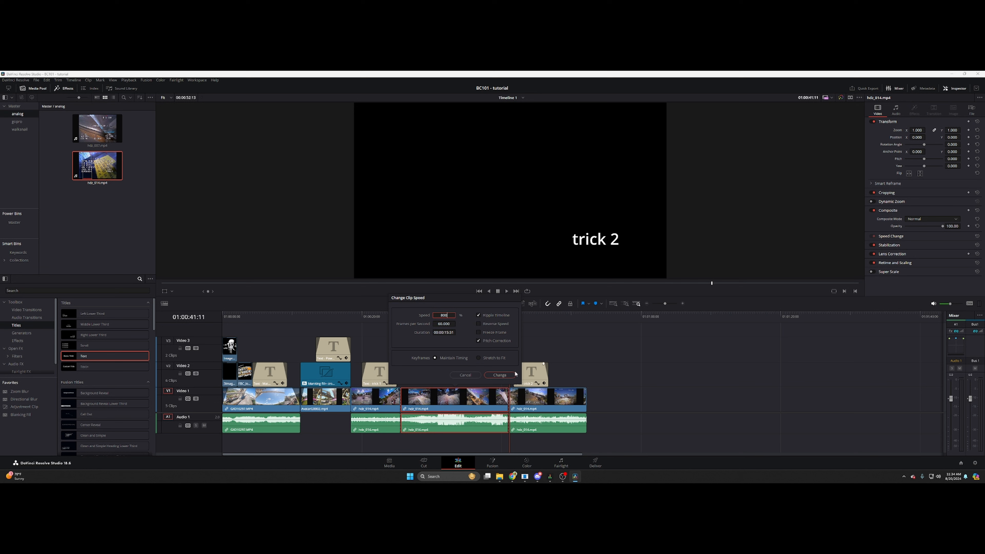
left_click(501, 375)
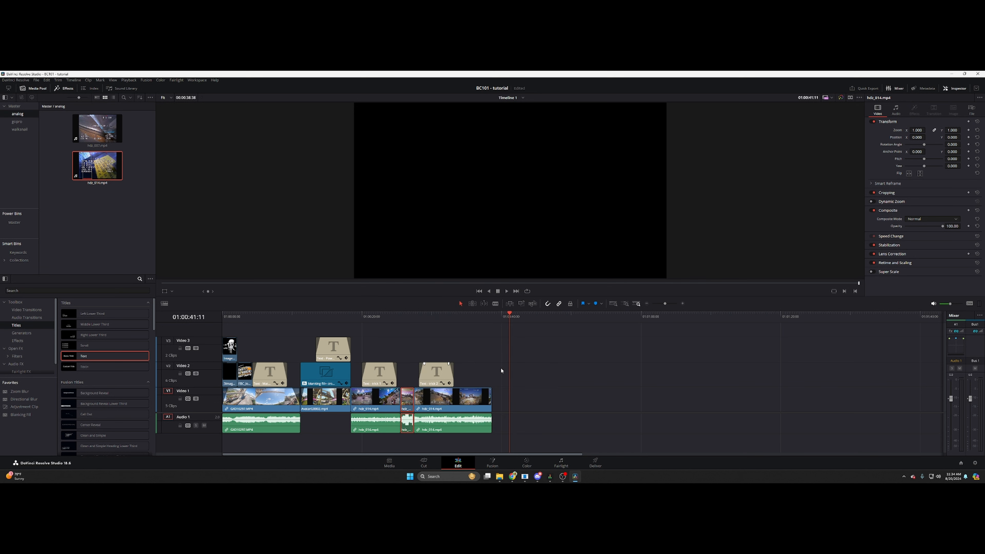
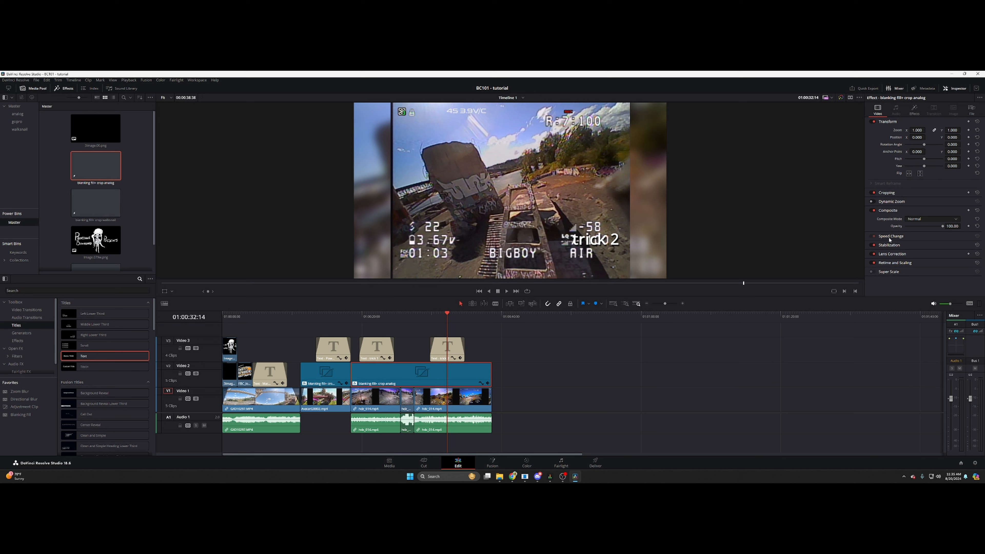
Check the analog blanking fill's effect settings, set its left crop to 240.001, and review the analog section
left_click(887, 192)
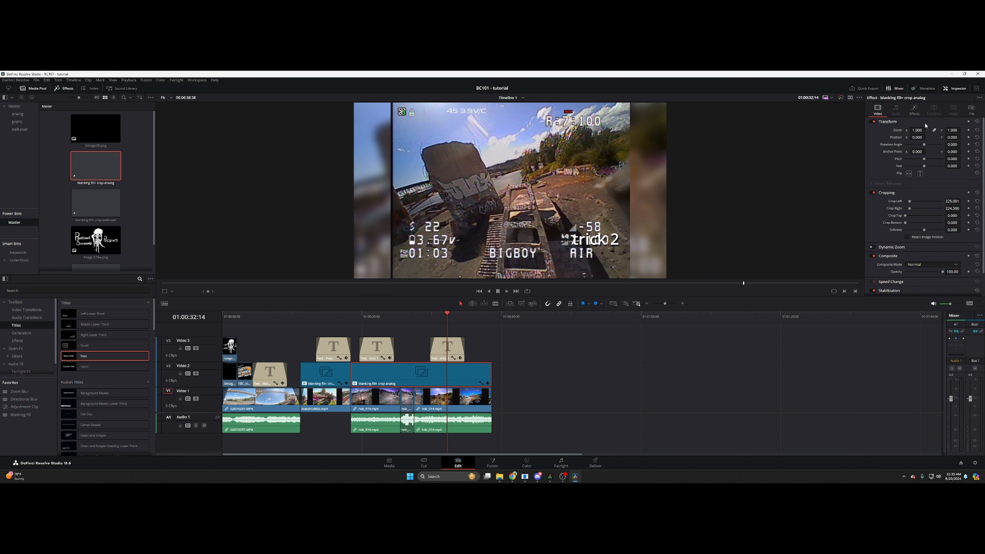
left_click(915, 111)
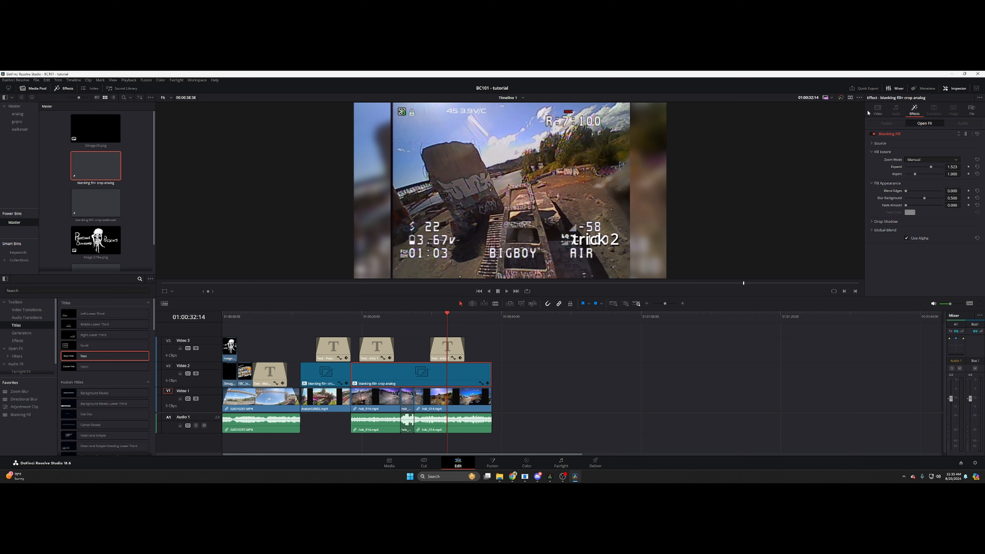
left_click(873, 145)
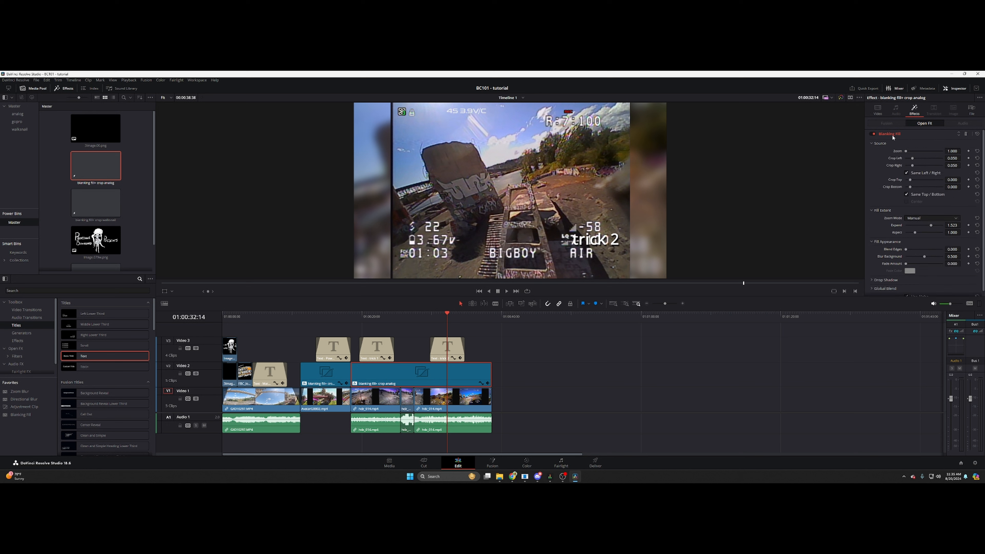
left_click(878, 110)
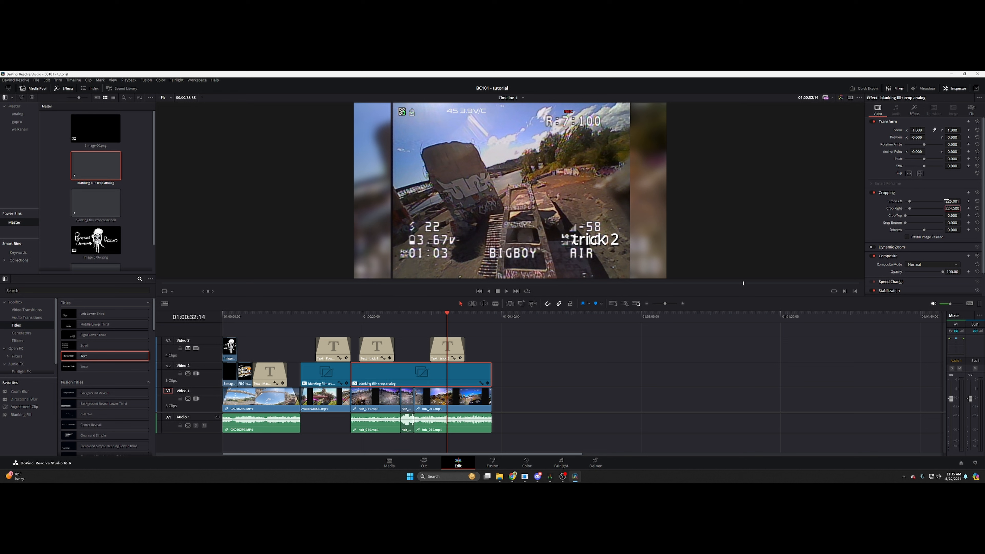
left_click_drag(951, 200, 963, 201)
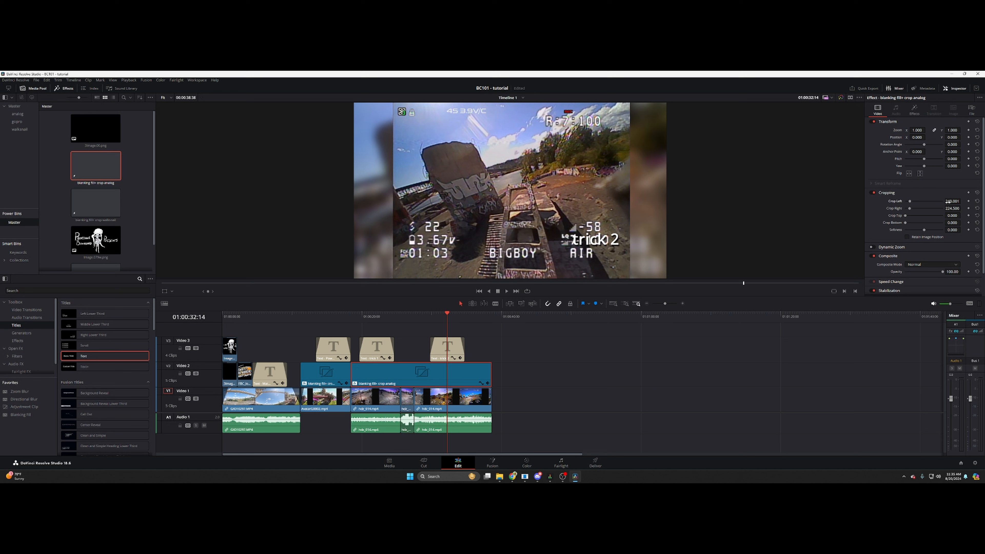
key("space")
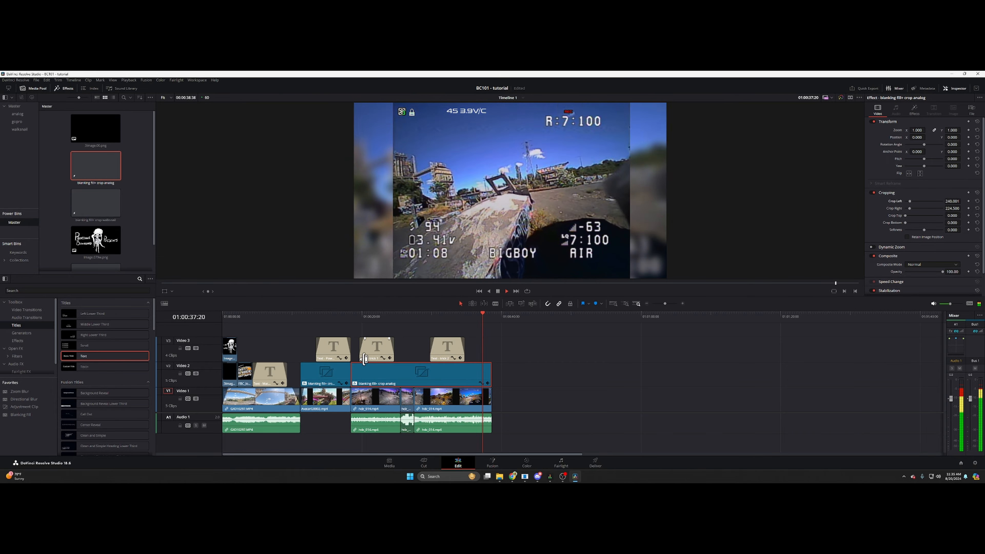
key("space")
left_click(505, 330)
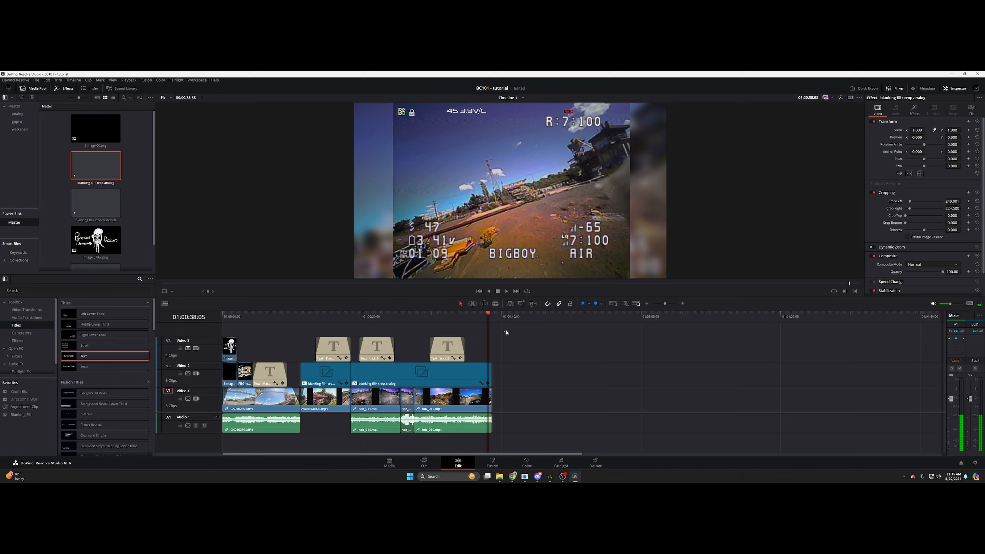
left_click_drag(508, 317, 412, 342)
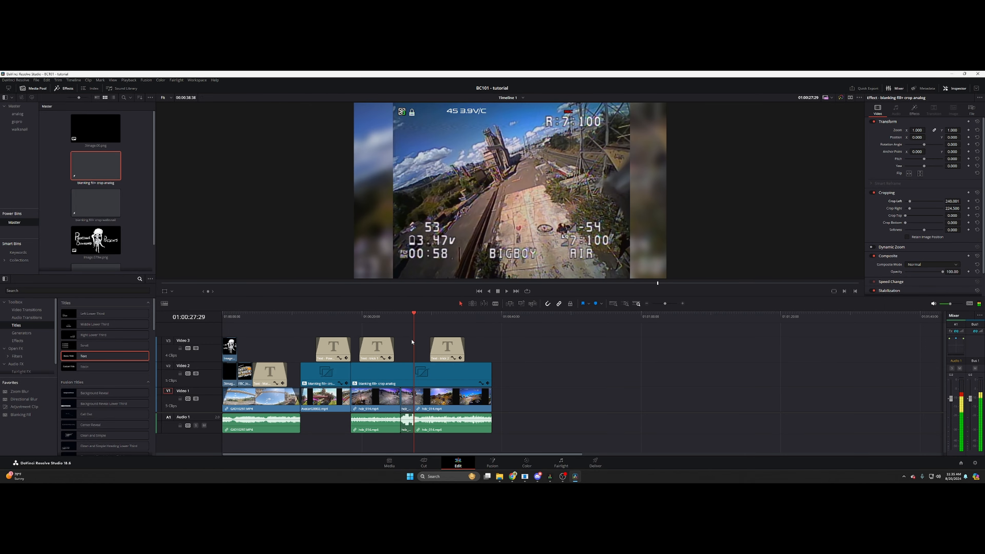
Lower the audio volume of the GoPro clip on Audio 1 and play back the part around the Matty Flip title
left_click(254, 431)
left_click(485, 430)
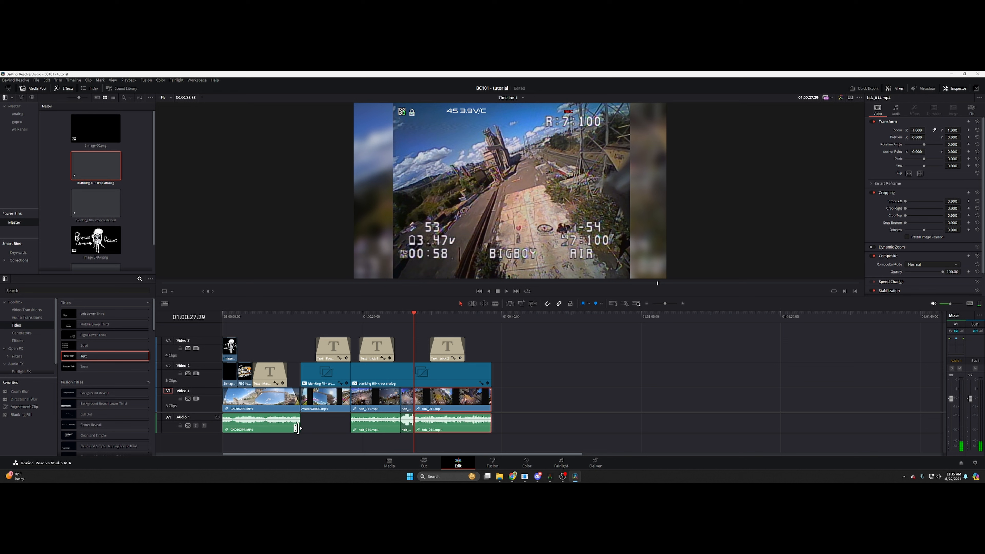
left_click(236, 325)
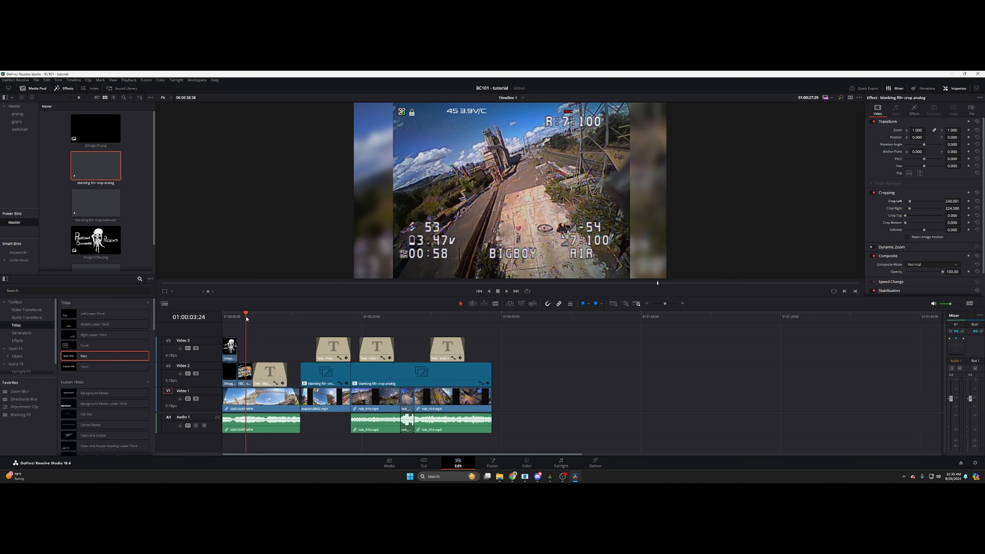
left_click_drag(236, 325, 242, 325)
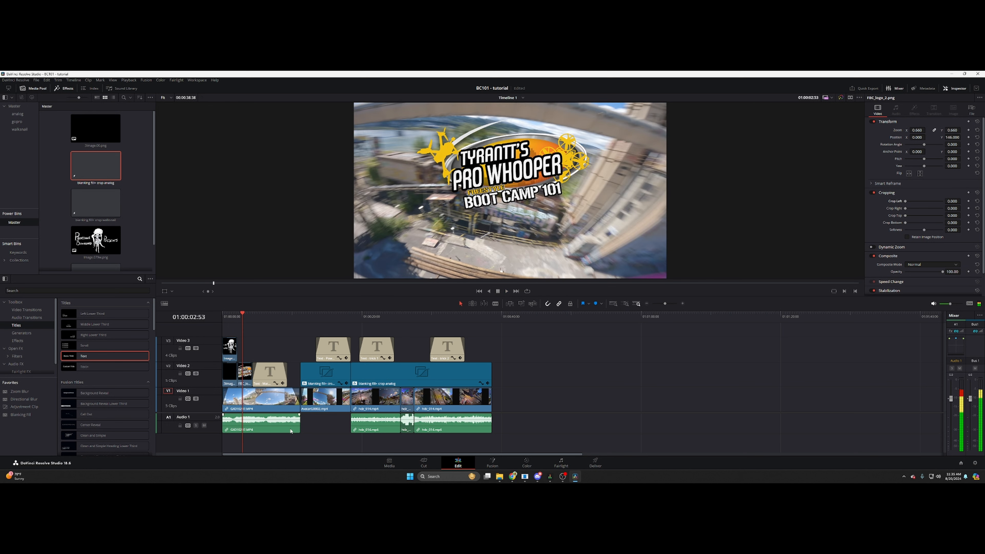
left_click_drag(281, 417, 281, 420)
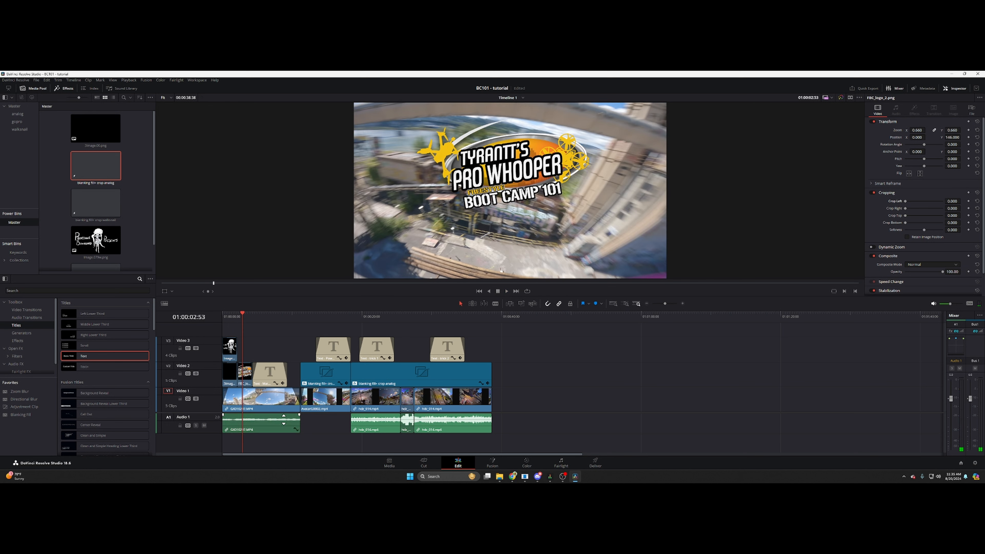
key("space")
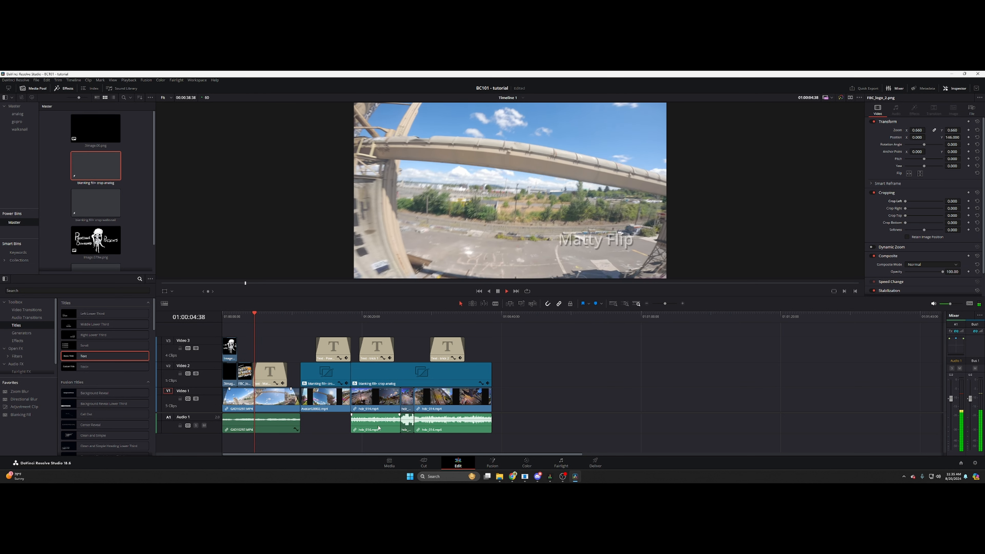
key("space")
Delete the audio of all three hdz_014.mp4 clips on Audio 1, keeping their video
left_click(385, 424)
left_click(446, 428)
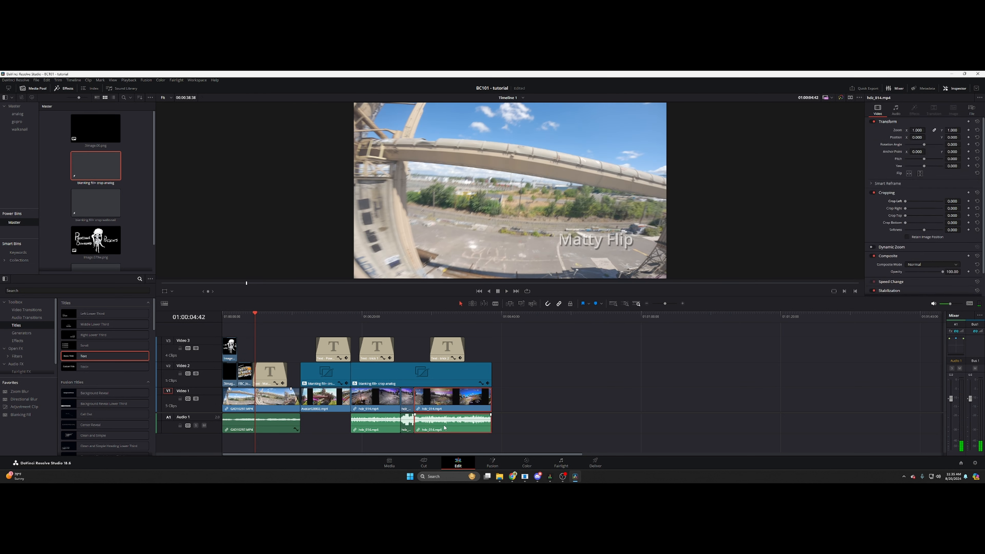
left_click(449, 427, "alt")
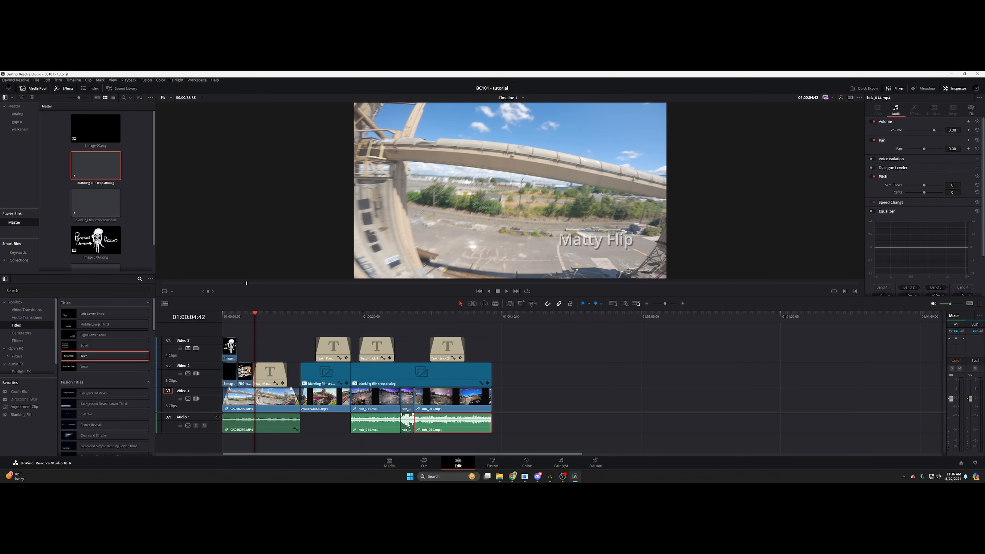
key("Delete")
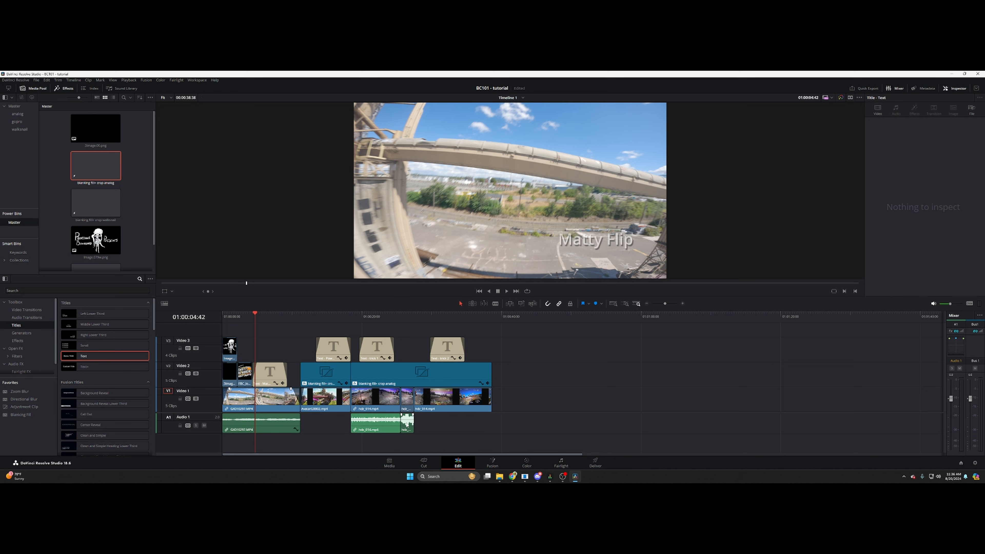
left_click(409, 425)
key("Delete")
left_click(391, 429)
key("Delete")
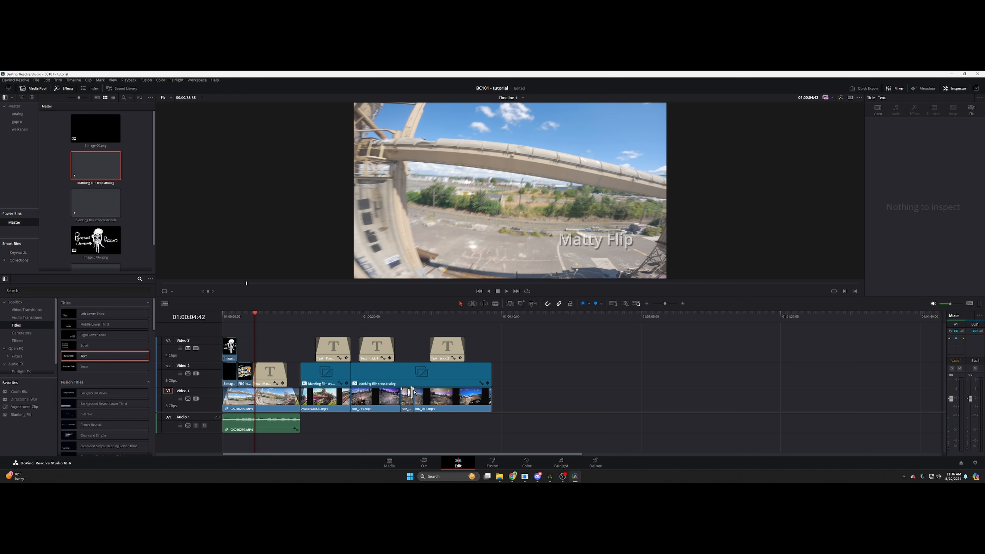
Import sad songs and techno.wav from the music folder on the Desktop into the media pool
key("q")
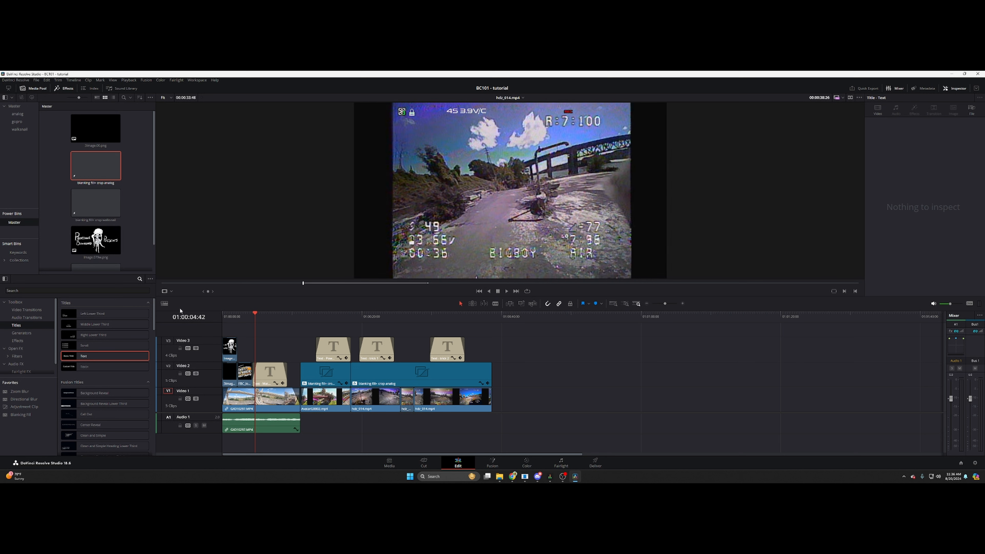
left_click(501, 477)
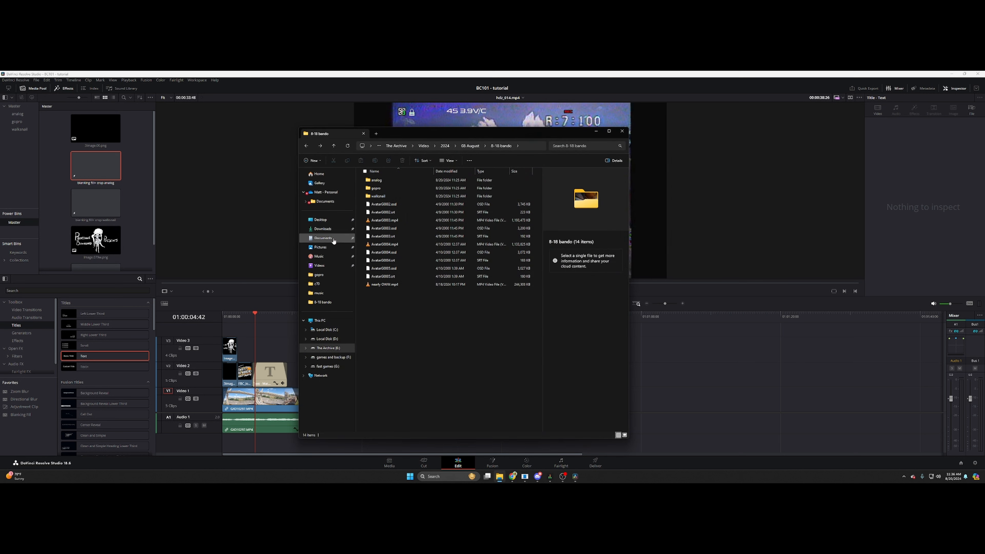
left_click(321, 221)
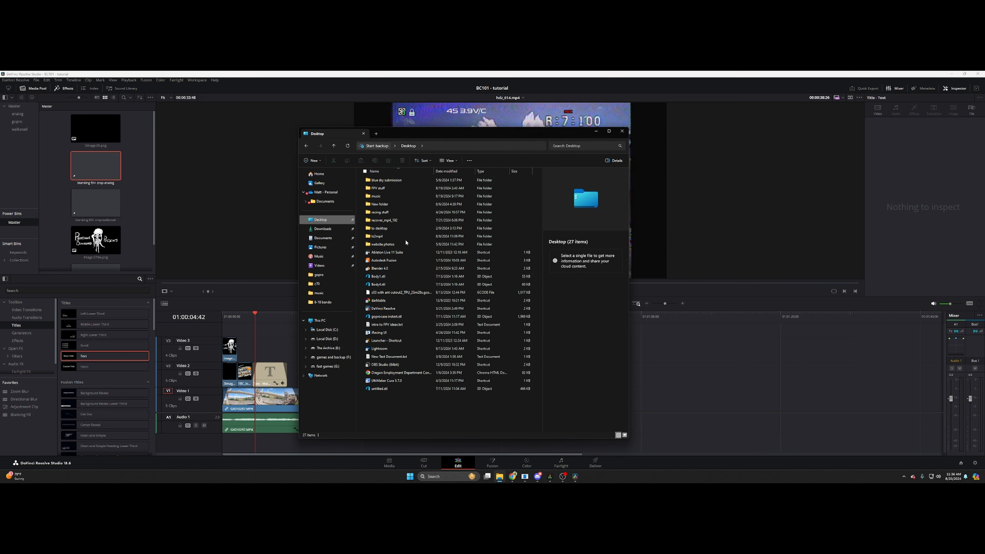
double_click(384, 197)
scroll(413, 323, "down", 3)
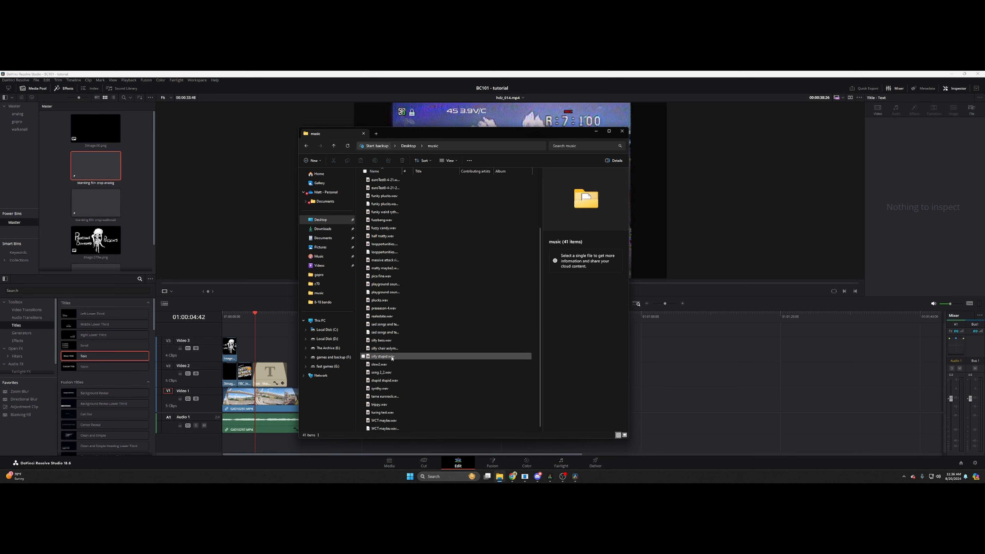
left_click(388, 327)
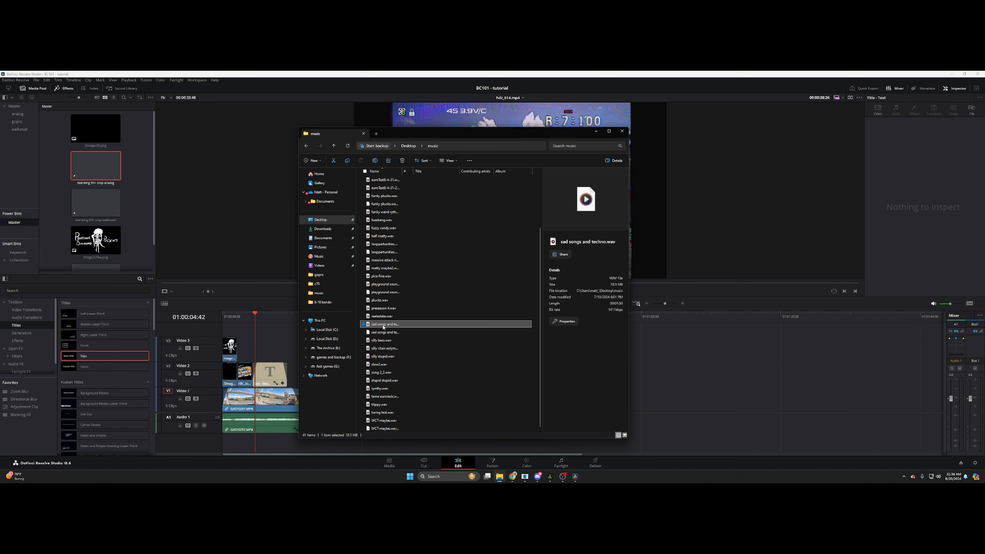
left_click_drag(384, 327, 139, 218)
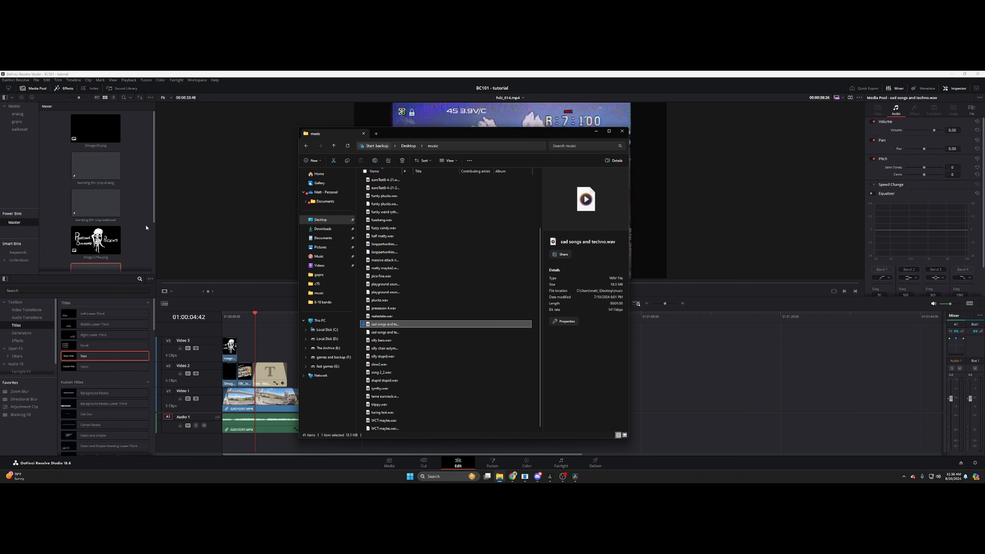
scroll(161, 239, "down", 5)
scroll(205, 229, "up", 4)
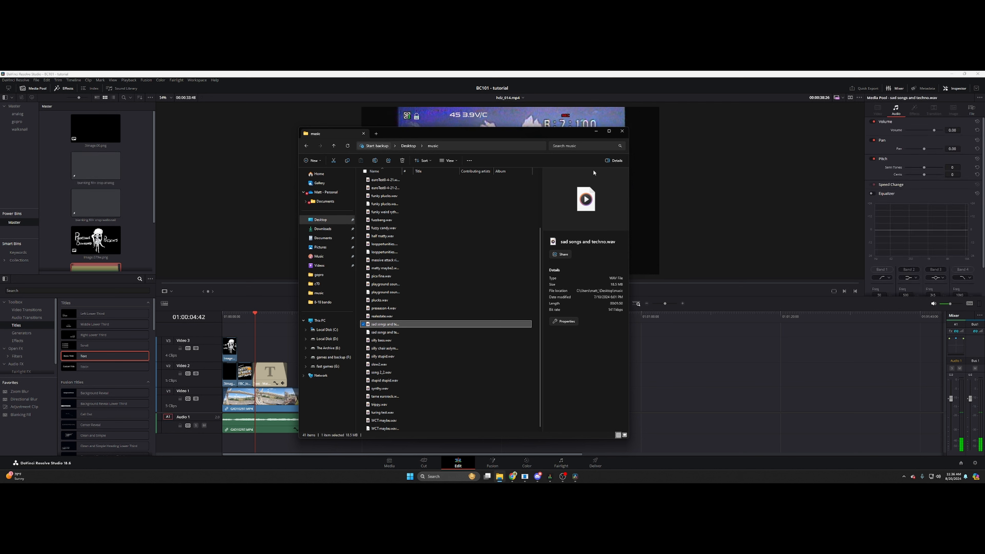
left_click(601, 133)
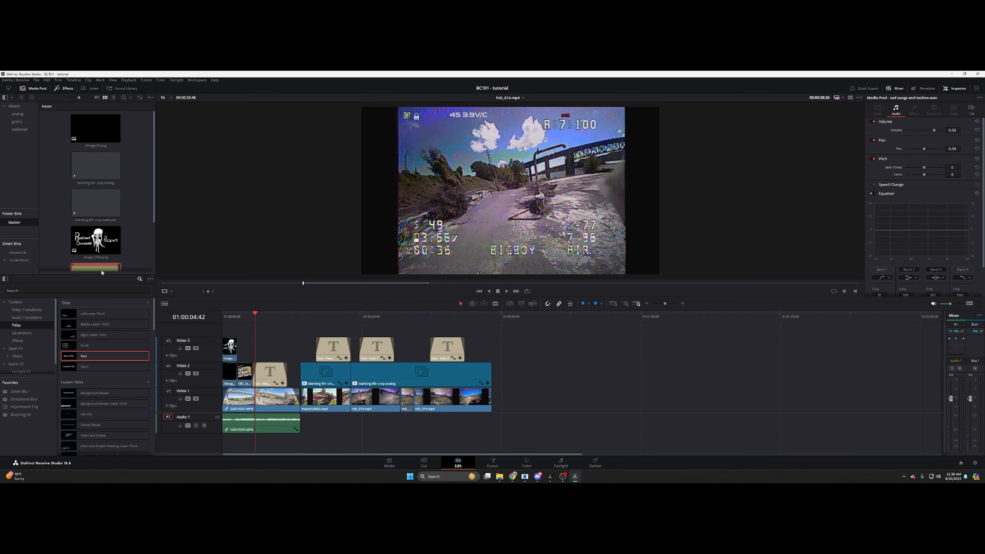
Place sad songs and techno.wav on a new Audio 2 track from the timeline start and play back the opening
left_click_drag(97, 268, 223, 438)
left_click_drag(251, 322, 194, 317)
key("space")
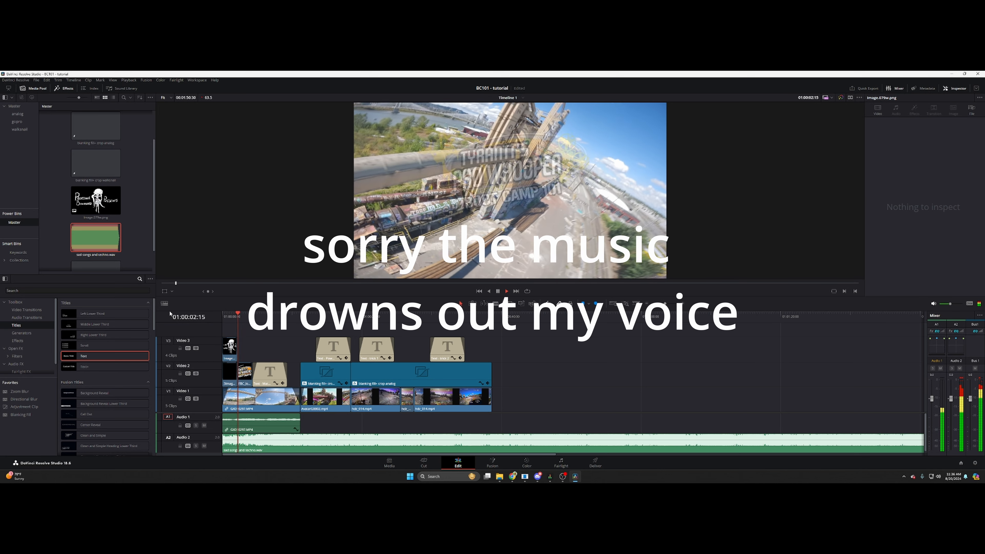
key("space")
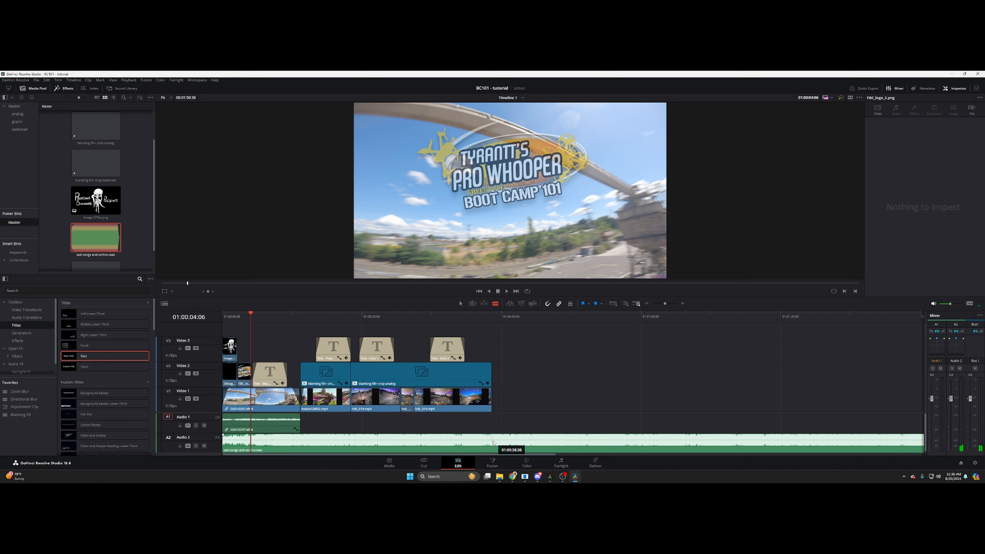
Cut the music where the last video clip ends, delete the remainder, and play the timeline to its end
left_click(492, 441)
key("a")
left_click(510, 450)
key("Delete")
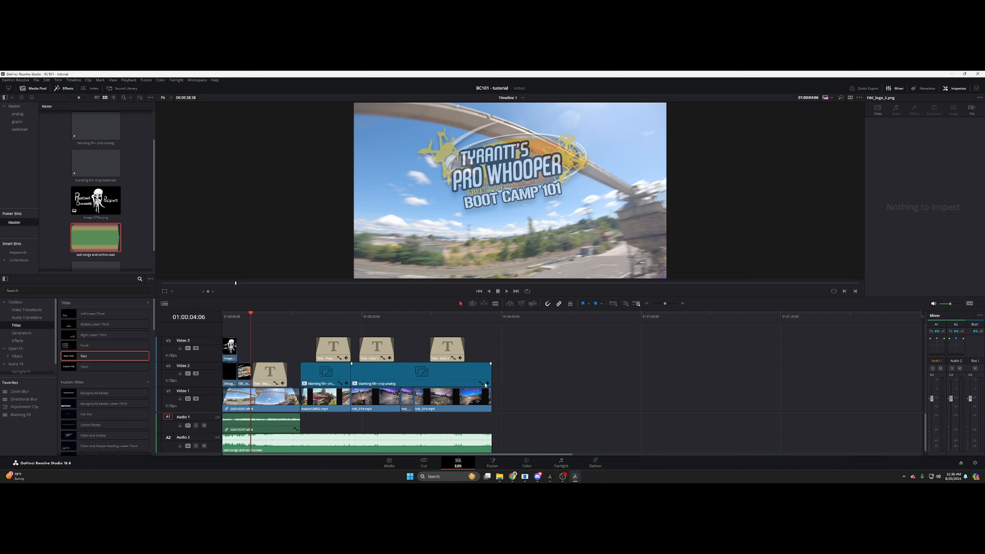
key("space")
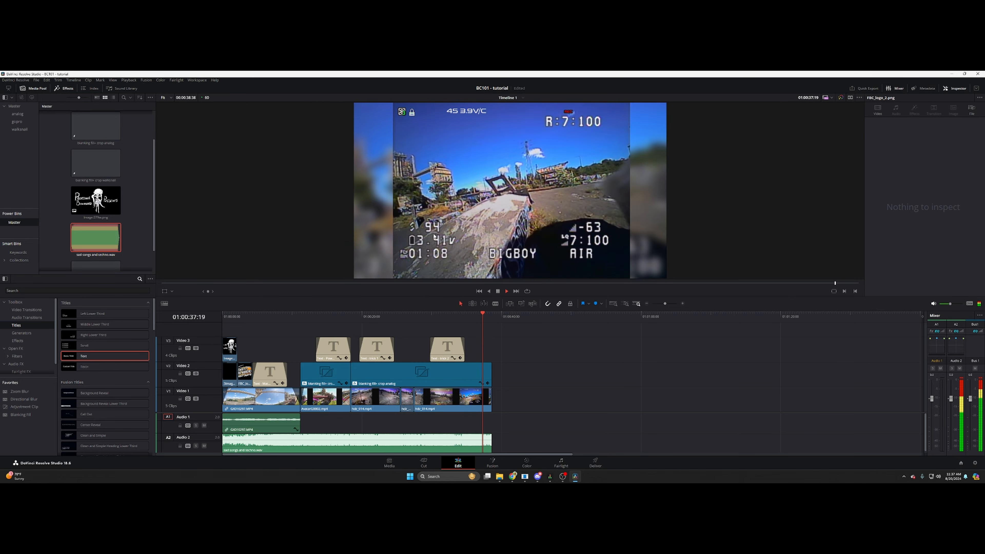
key("space")
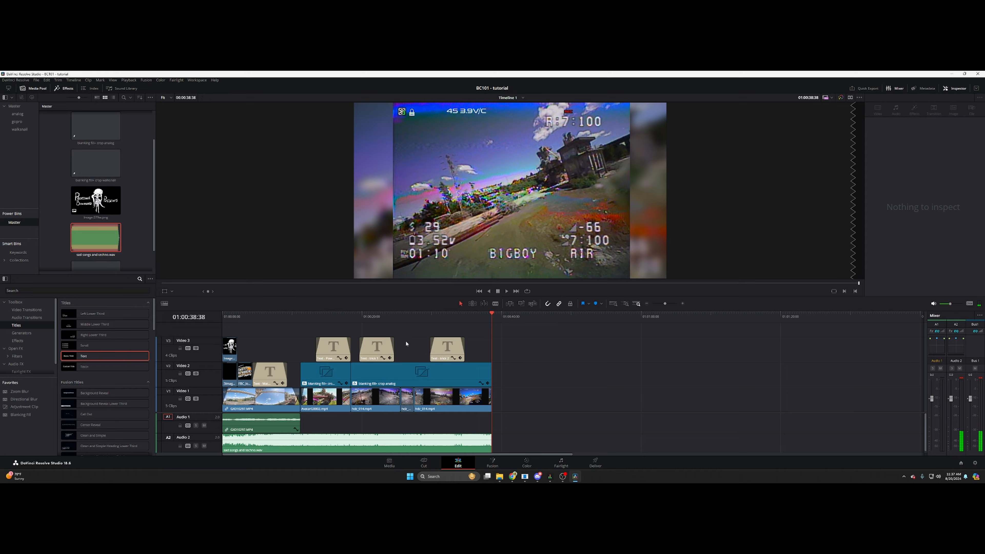
Fade out the end of the analog blanking fill and the music, extending the music to 01:00:39:27, slightly past the last clip
left_click_drag(406, 317, 482, 323)
left_click_drag(492, 363, 486, 364)
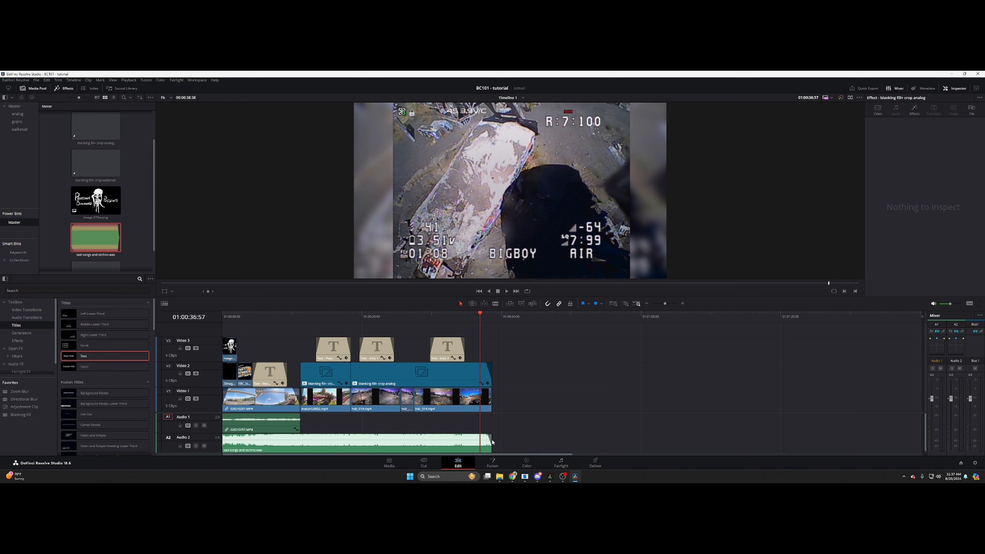
left_click_drag(489, 438, 500, 443)
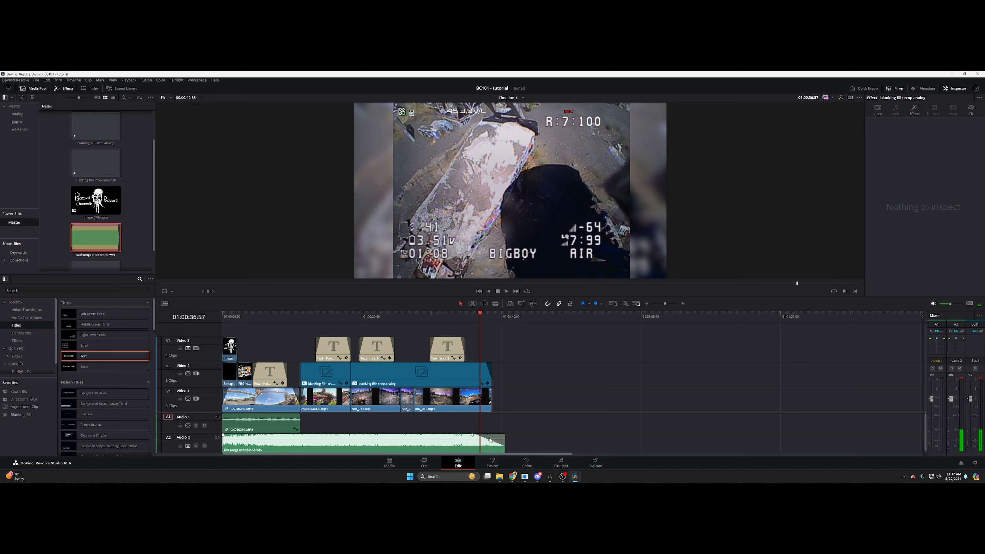
left_click_drag(488, 439, 484, 436)
left_click_drag(502, 443, 492, 440)
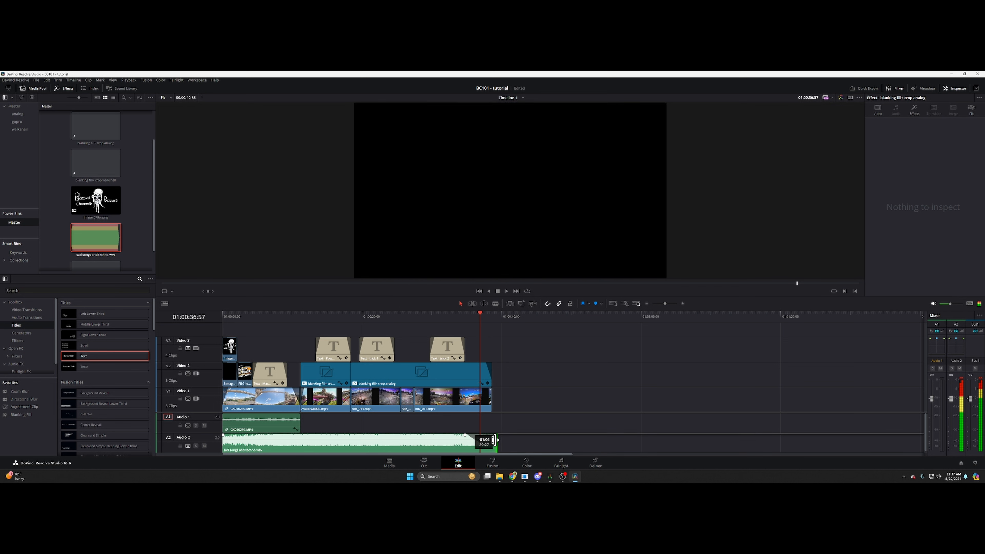
Play back the end of the timeline to check the closing footage and the music fade-out
left_click(470, 318)
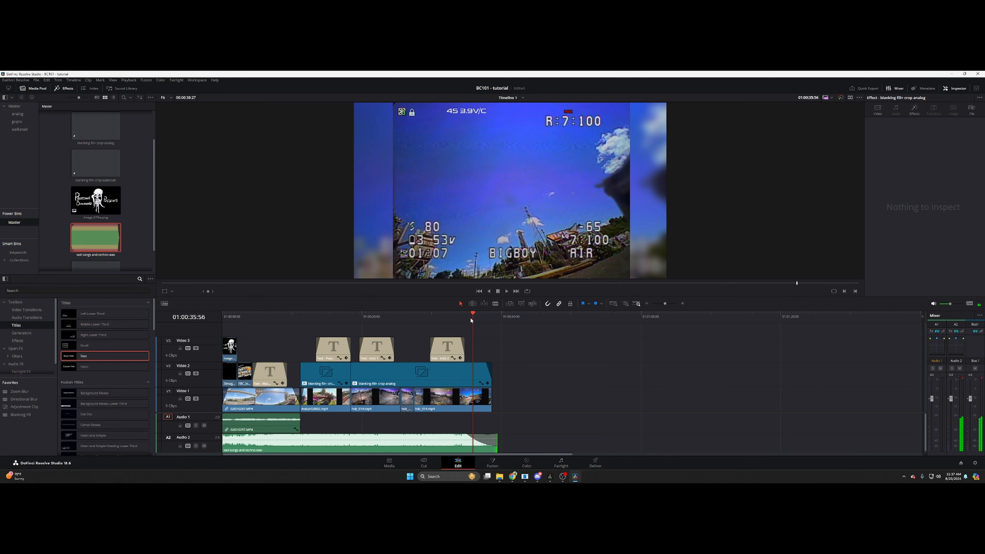
key("space")
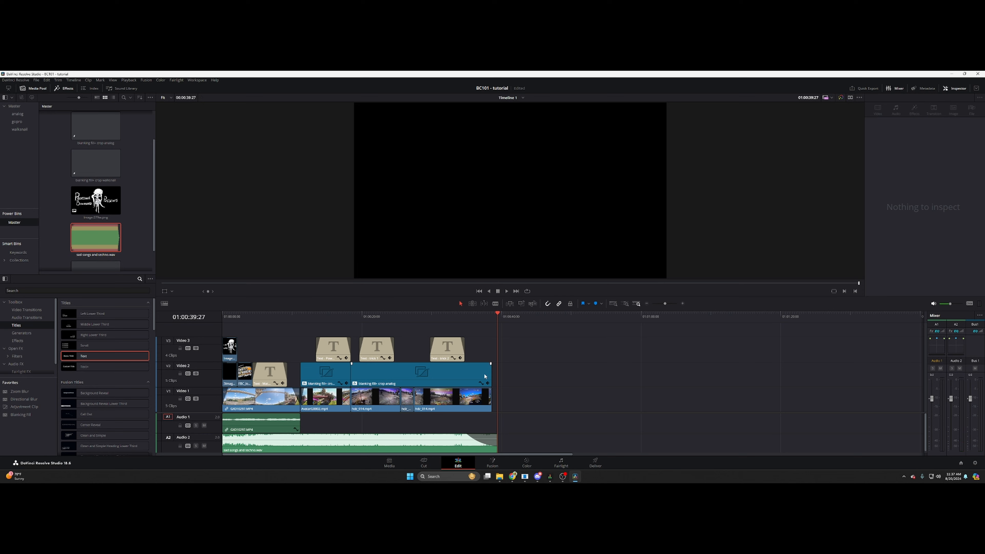
left_click_drag(490, 389, 490, 389)
left_click(477, 328)
key("space")
left_click_drag(447, 320, 414, 320)
Limit the export to the range 01:00:00:00 to 01:00:37:49 and add it to the render queue
left_click(595, 463)
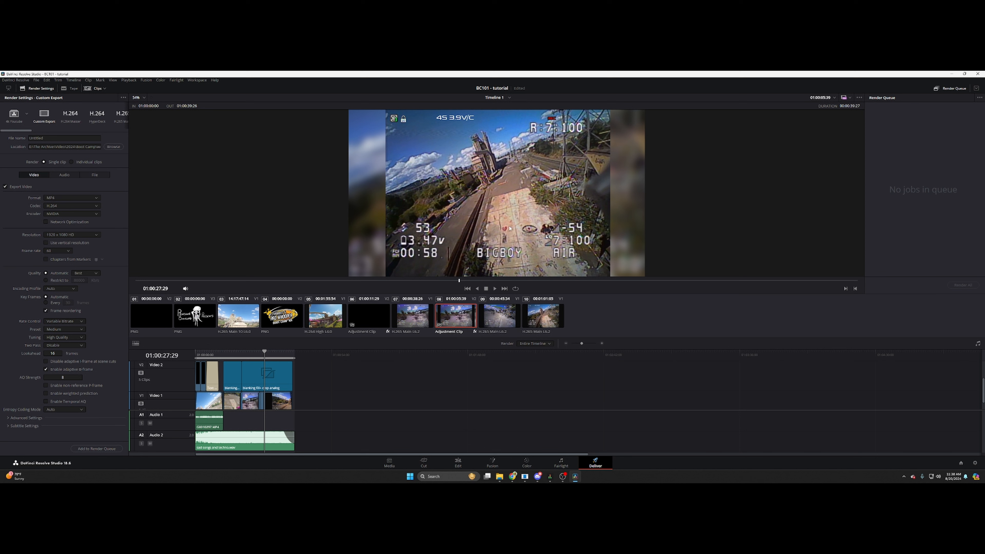
left_click_drag(218, 354, 191, 353)
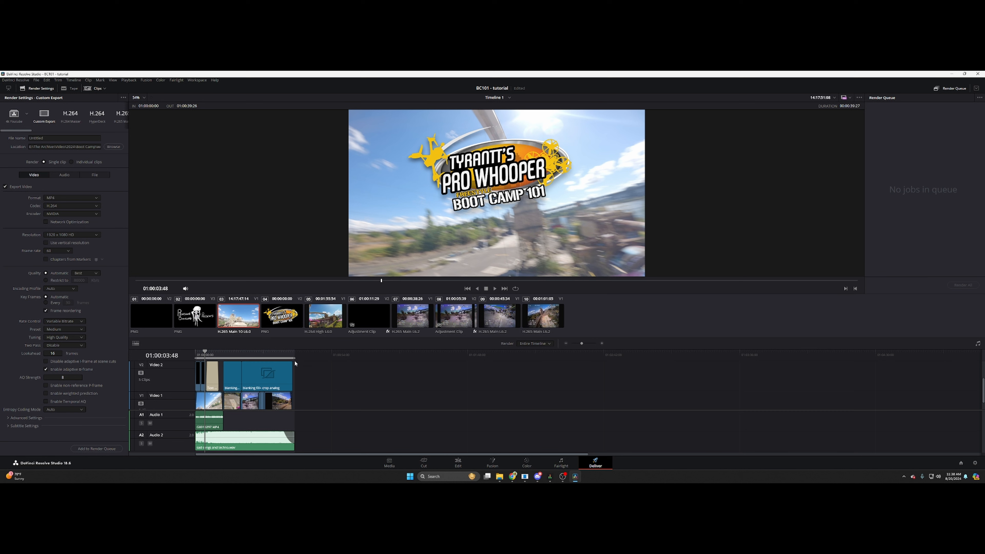
mouse_move(194, 359)
left_mouse_down()
mouse_move(293, 358)
mouse_move(197, 358)
left_mouse_up()
left_click(96, 449)
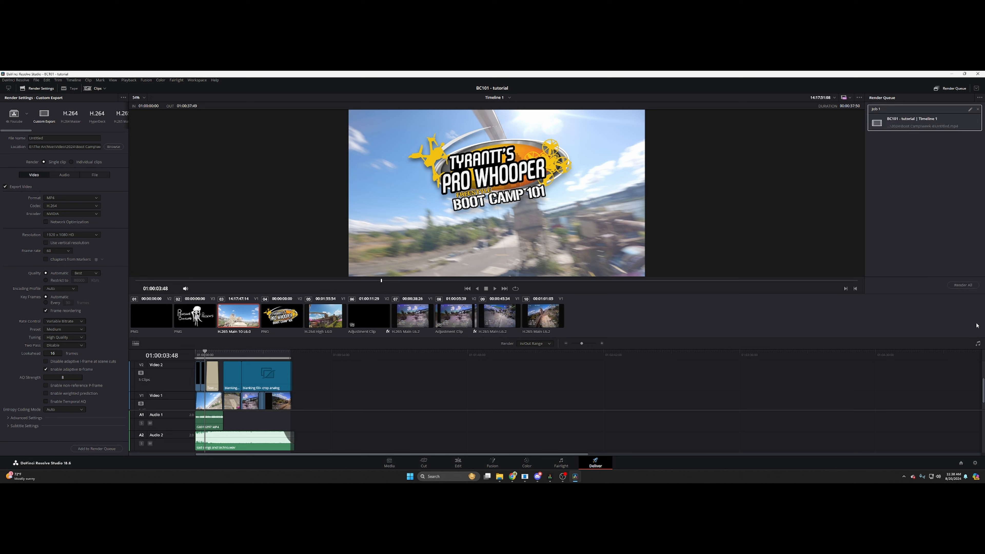